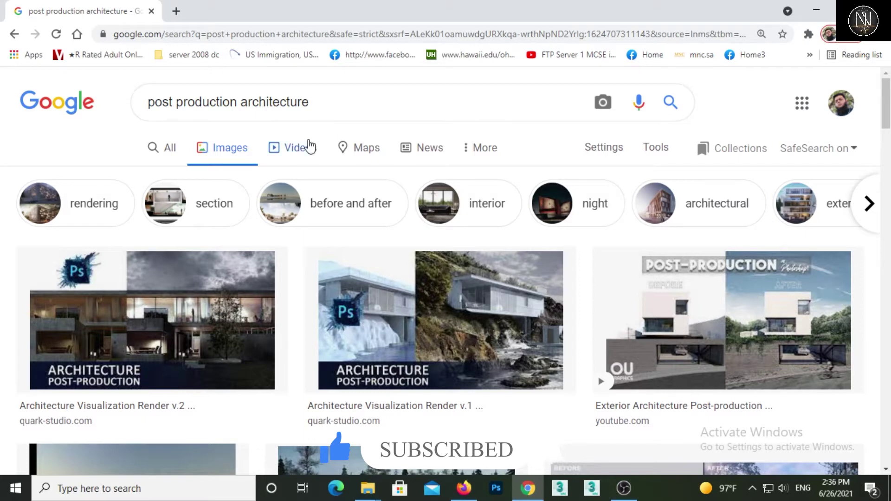
Step: Browse Google Images post-production examples, previewing the YouTube and Pinterest villa results, then bring up the render folder
{"action": "scroll", "coordinate": [340, 278], "scroll_direction": "down", "scroll_amount": 1}
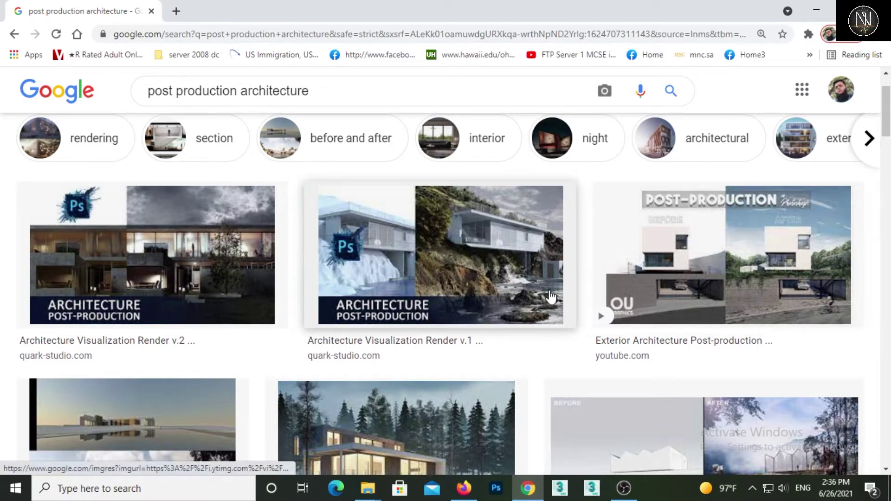
{"action": "left_click", "coordinate": [685, 262]}
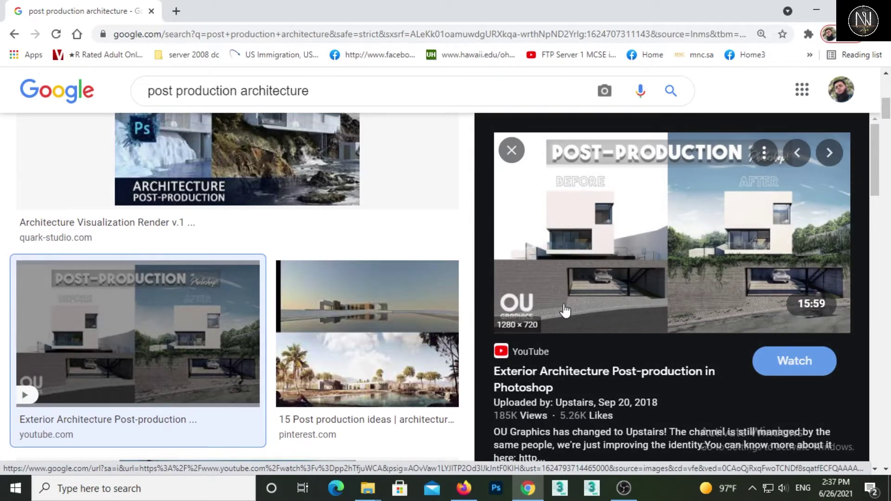
{"action": "scroll", "coordinate": [563, 312], "scroll_direction": "down", "scroll_amount": 3}
{"action": "left_click", "coordinate": [357, 357]}
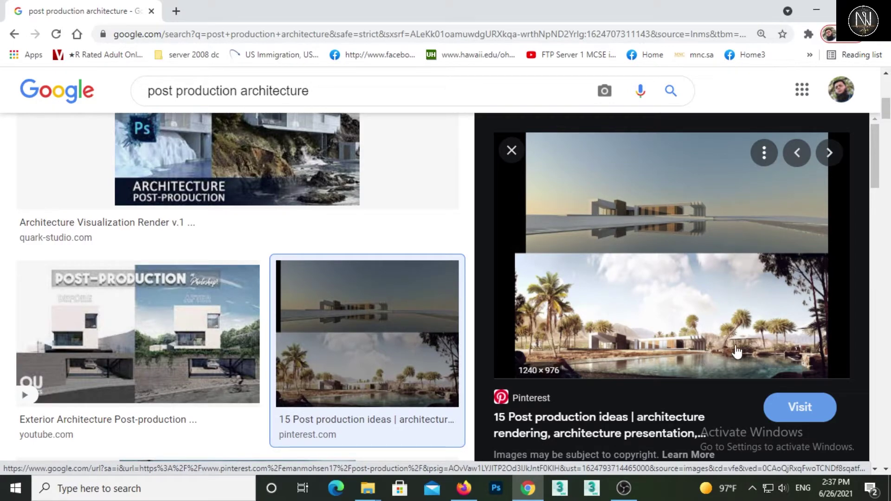
{"action": "scroll", "coordinate": [657, 343], "scroll_direction": "down", "scroll_amount": 4}
{"action": "scroll", "coordinate": [657, 343], "scroll_direction": "down", "scroll_amount": 4}
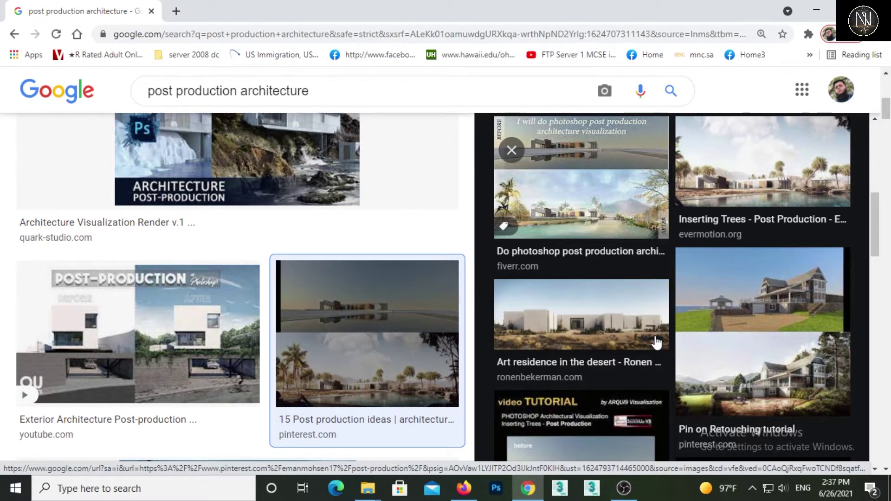
{"action": "scroll", "coordinate": [614, 341], "scroll_direction": "down", "scroll_amount": 1}
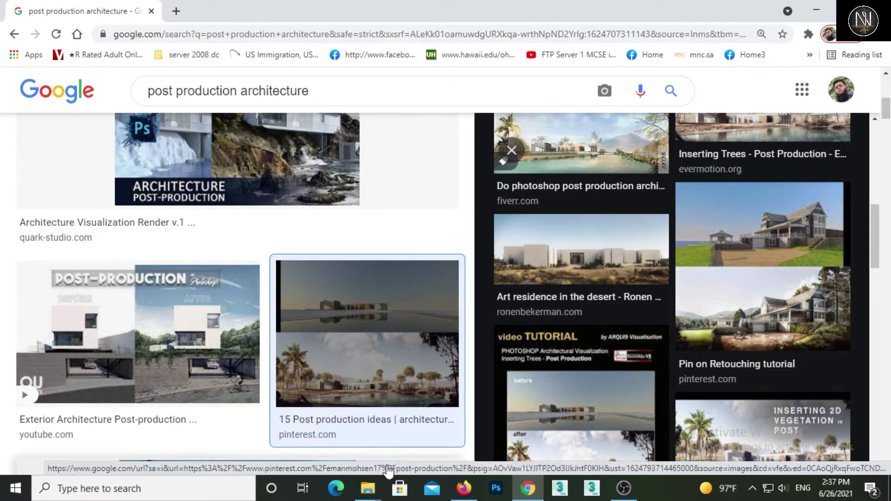
{"action": "mouse_move", "coordinate": [368, 488]}
{"action": "left_click", "coordinate": [310, 440]}
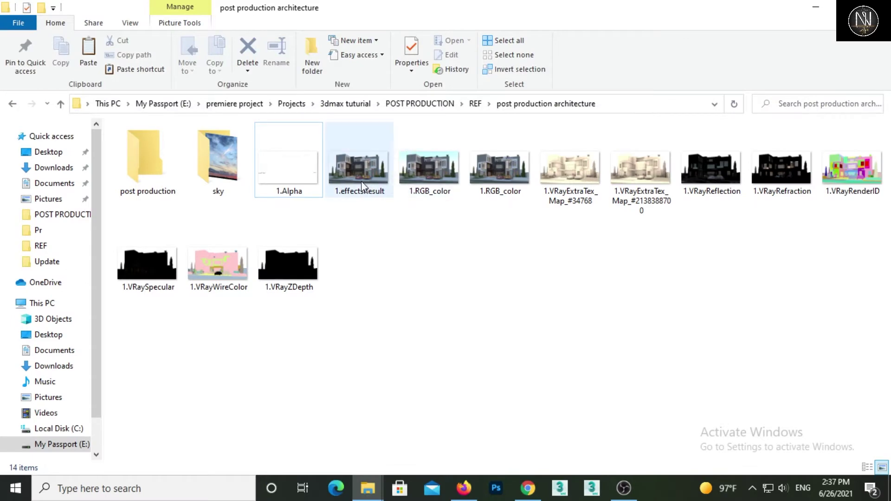
Step: Open the 1.RGB_color JPG render full-screen in the Photos viewer
{"action": "double_click", "coordinate": [420, 189]}
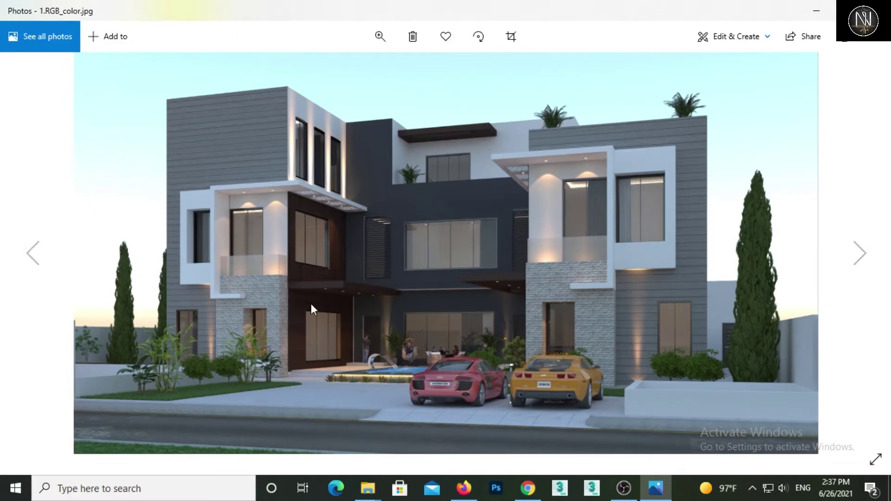
Step: View the white-background 1.RGB_color.png, then close Photos
{"action": "left_click", "coordinate": [862, 253]}
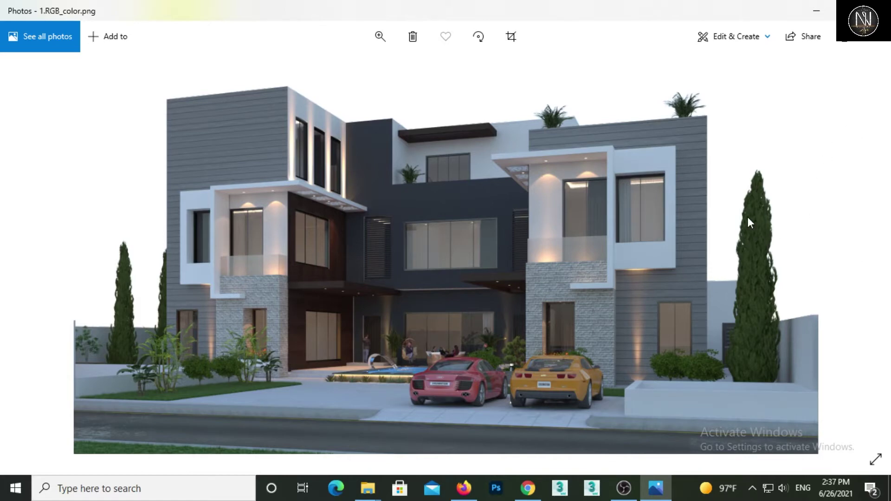
{"action": "left_click", "coordinate": [879, 11]}
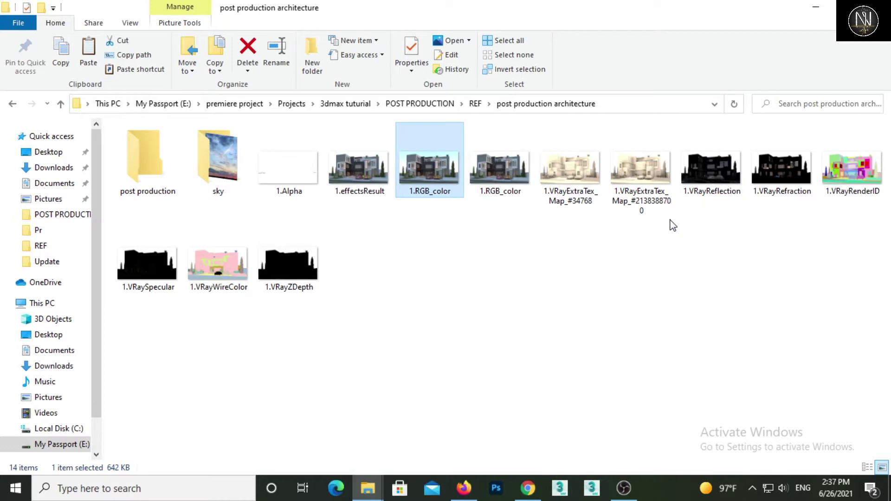
Step: Look over the render pass files, then minimize Explorer and Chrome to reach the desktop
{"action": "left_click", "coordinate": [471, 178]}
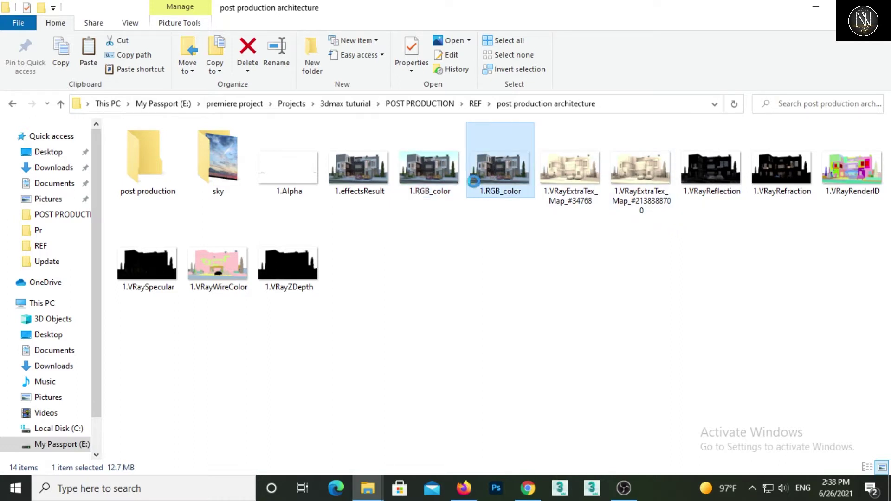
{"action": "left_click", "coordinate": [291, 260], "text": "shift"}
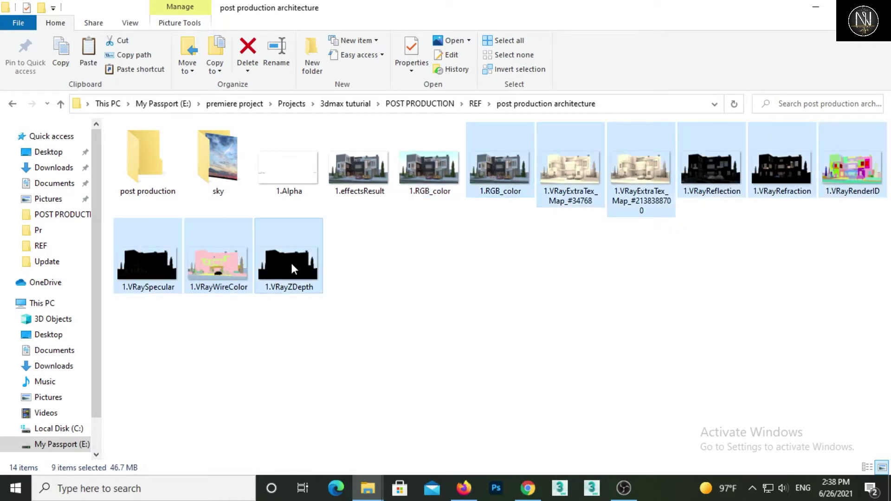
{"action": "left_click", "coordinate": [416, 165]}
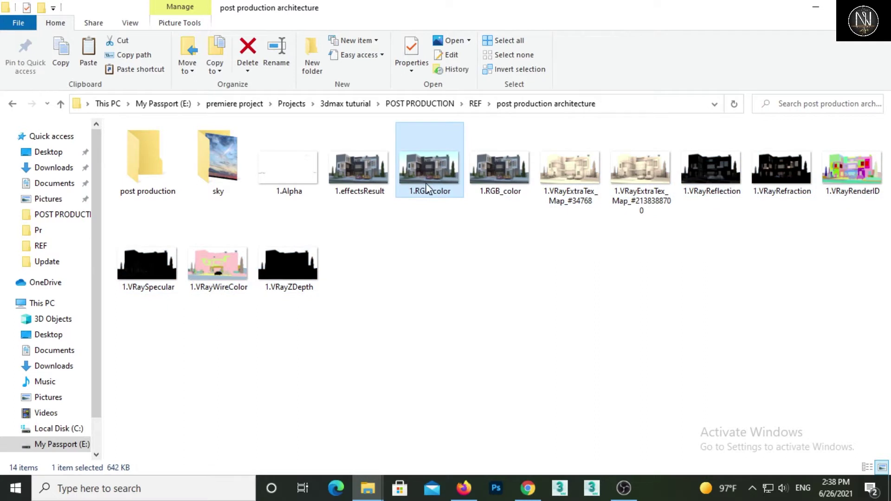
{"action": "left_click", "coordinate": [431, 266]}
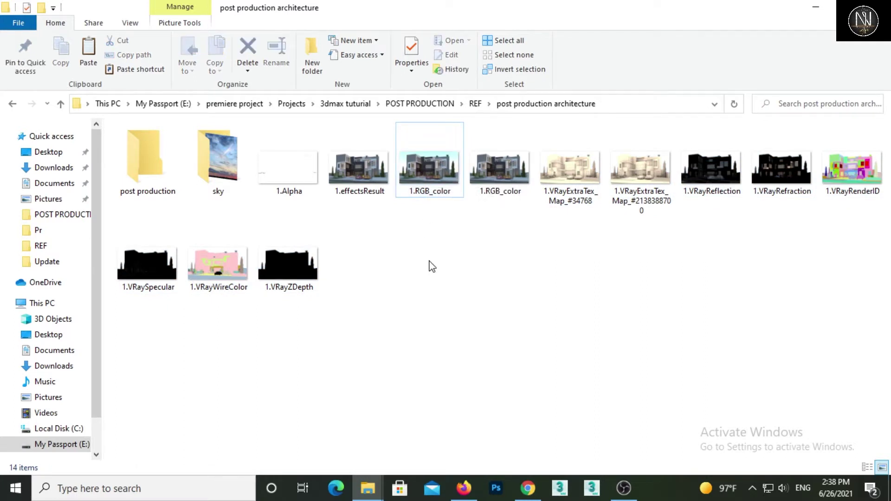
{"action": "left_click", "coordinate": [815, 8]}
{"action": "left_click", "coordinate": [815, 8]}
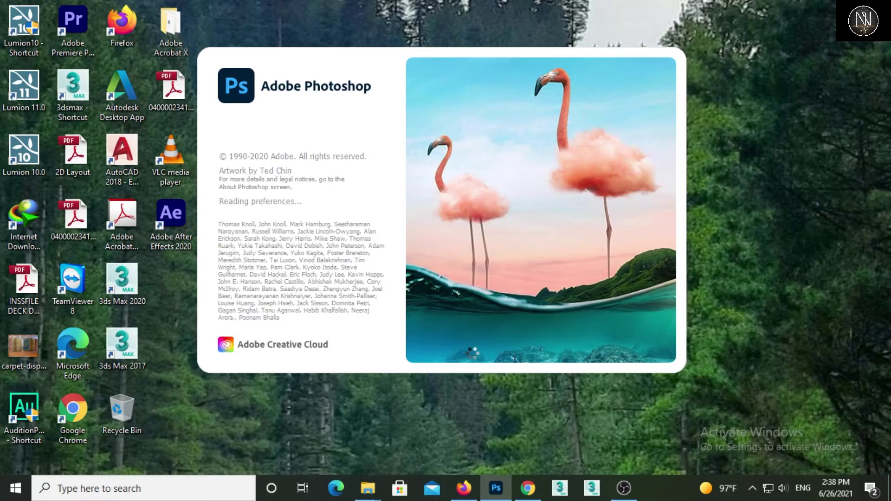
Step: Let Photoshop finish loading to its empty Home screen
{"action": "left_click", "coordinate": [15, 487]}
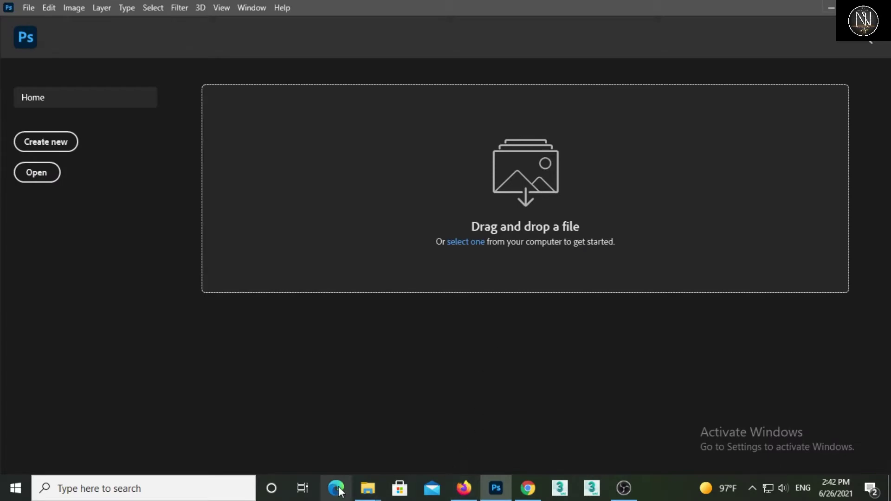
Step: Drag the 1.RGB_color JPG and PNG renders from the folder into Photoshop
{"action": "mouse_move", "coordinate": [367, 489]}
{"action": "left_click", "coordinate": [318, 436]}
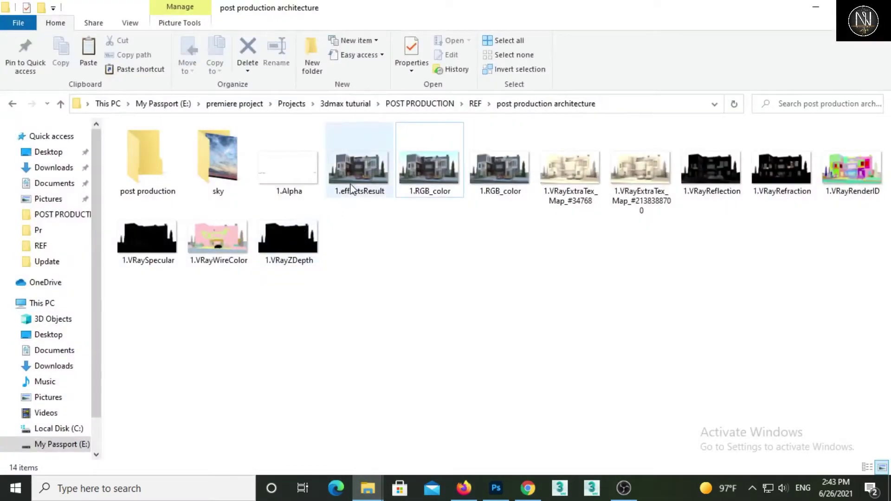
{"action": "left_click_drag", "start_coordinate": [420, 194], "coordinate": [483, 462]}
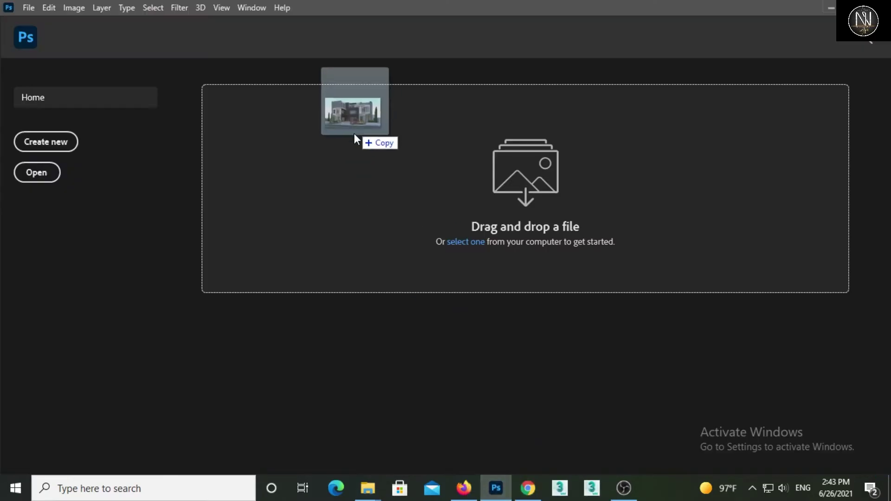
{"action": "left_click_drag", "start_coordinate": [483, 462], "coordinate": [348, 151]}
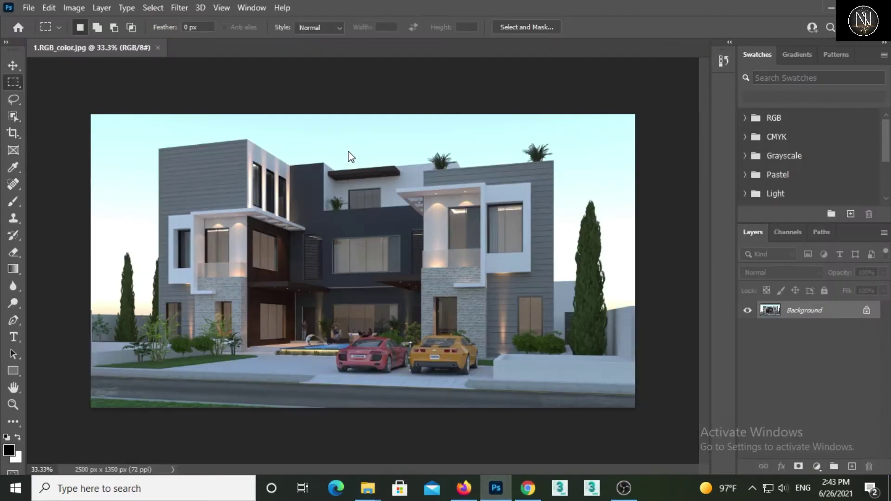
{"action": "left_click", "coordinate": [368, 488]}
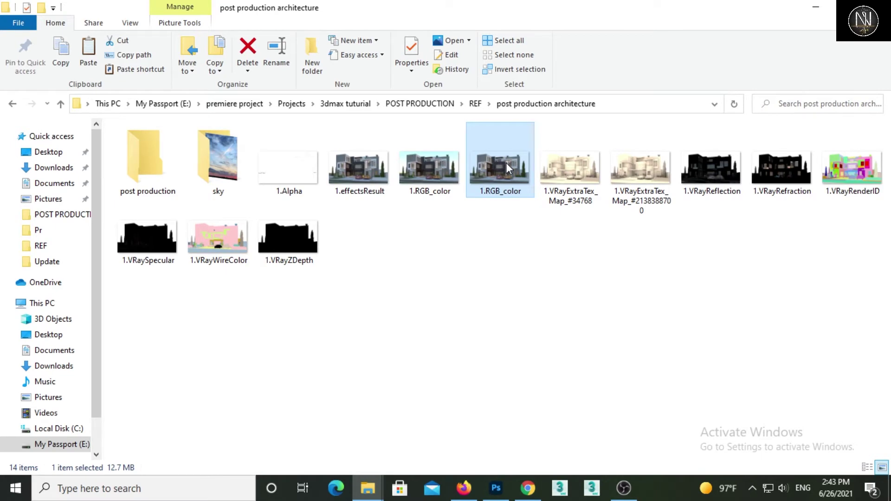
{"action": "left_click_drag", "start_coordinate": [508, 168], "coordinate": [473, 464]}
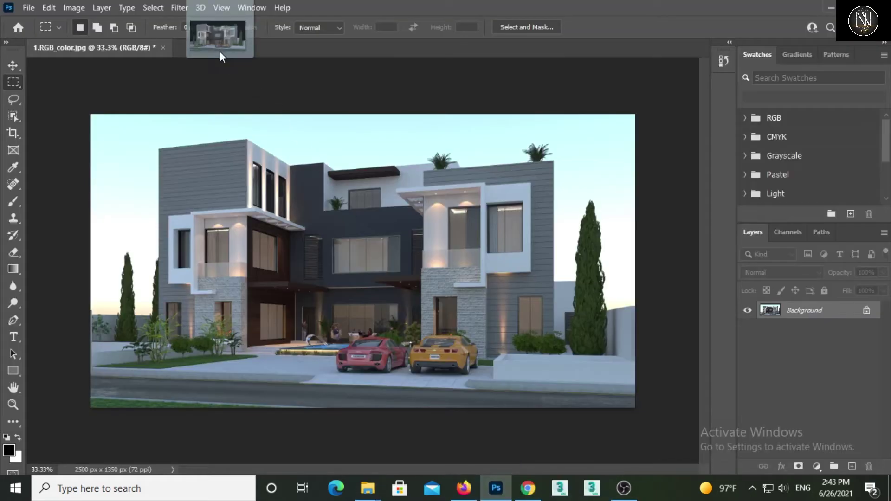
{"action": "left_click_drag", "start_coordinate": [473, 464], "coordinate": [218, 44]}
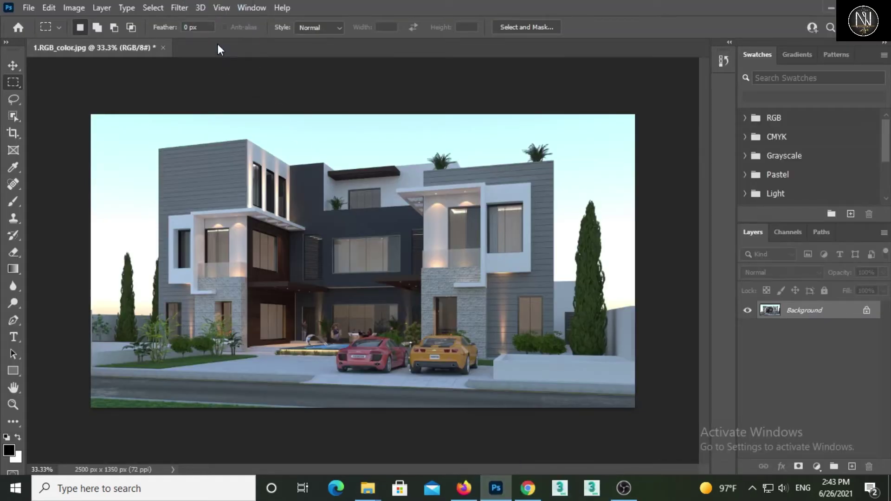
Step: Float the PNG, move it into the JPG as Layer 1, then close the JPG
{"action": "right_click", "coordinate": [216, 45]}
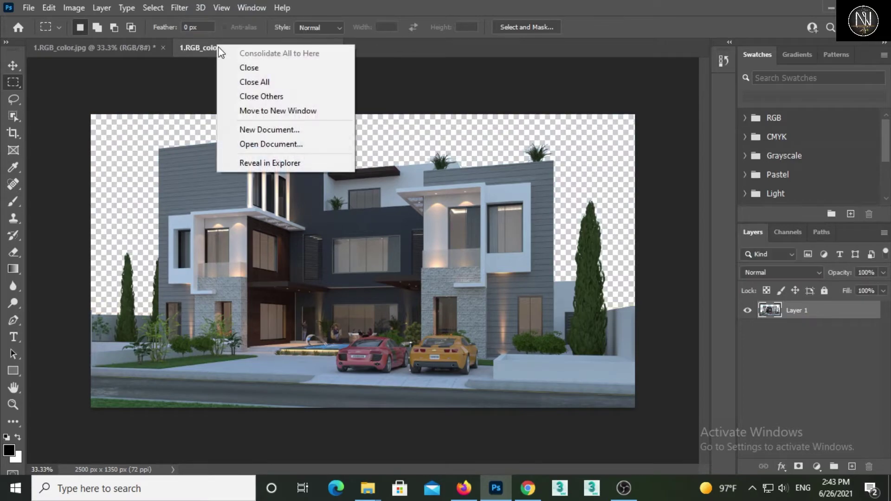
{"action": "left_click", "coordinate": [240, 110]}
{"action": "mouse_move", "coordinate": [212, 49]}
{"action": "left_mouse_down"}
{"action": "mouse_move", "coordinate": [144, 304]}
{"action": "mouse_move", "coordinate": [353, 190]}
{"action": "left_mouse_up"}
{"action": "key", "text": "v"}
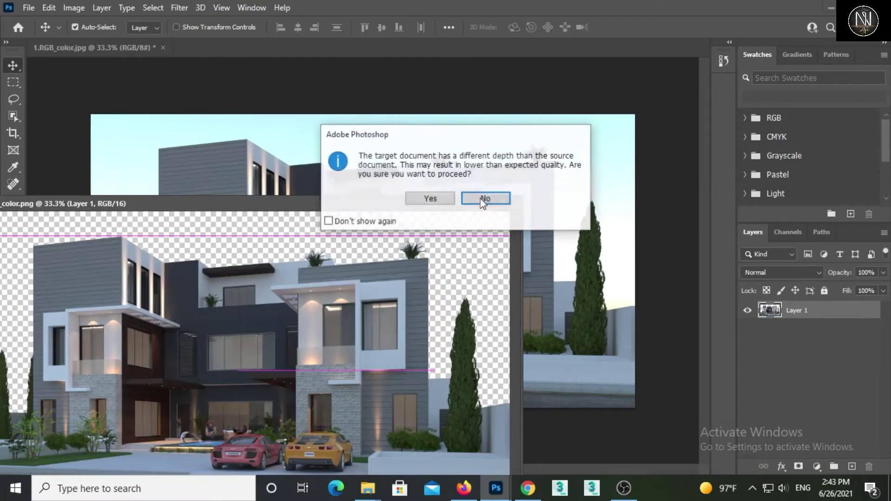
{"action": "left_click", "coordinate": [430, 199]}
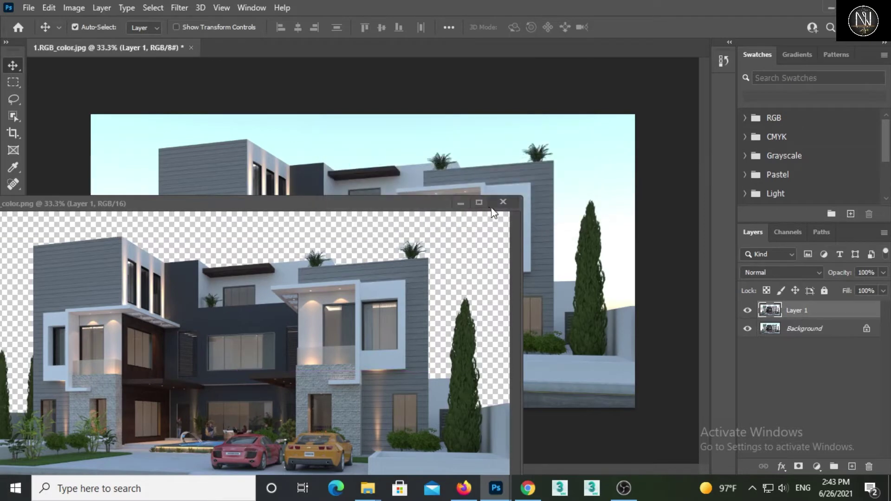
{"action": "left_click", "coordinate": [459, 204]}
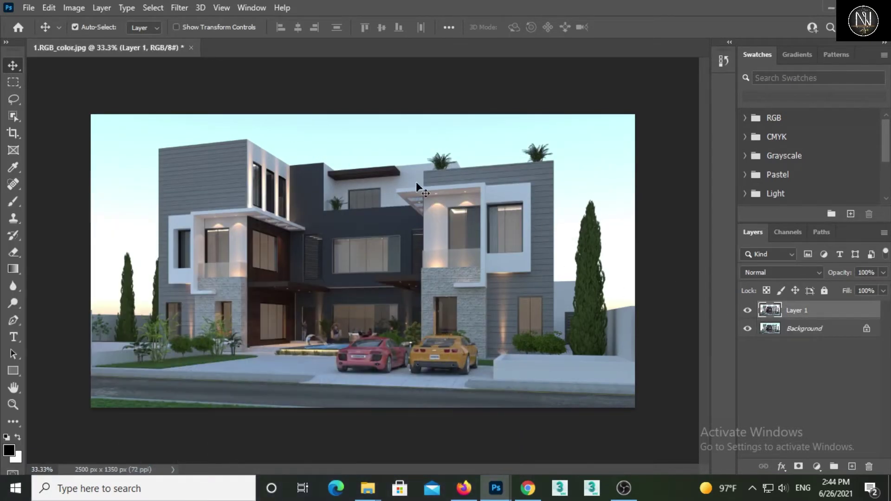
{"action": "left_click", "coordinate": [190, 48]}
Step: Discard the JPG changes and stack 1.RGB_color through 1.VRayZDepth with Load Files into Stack
{"action": "left_click", "coordinate": [434, 190]}
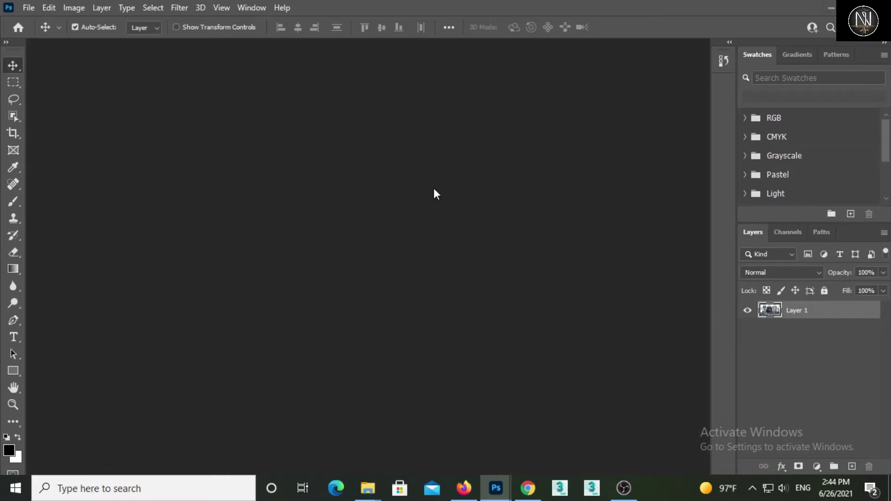
{"action": "left_click", "coordinate": [29, 9]}
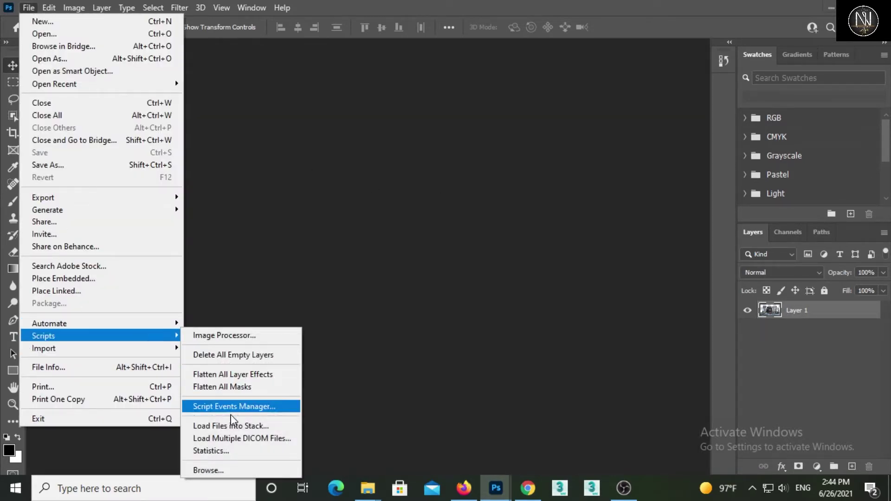
{"action": "mouse_move", "coordinate": [43, 335]}
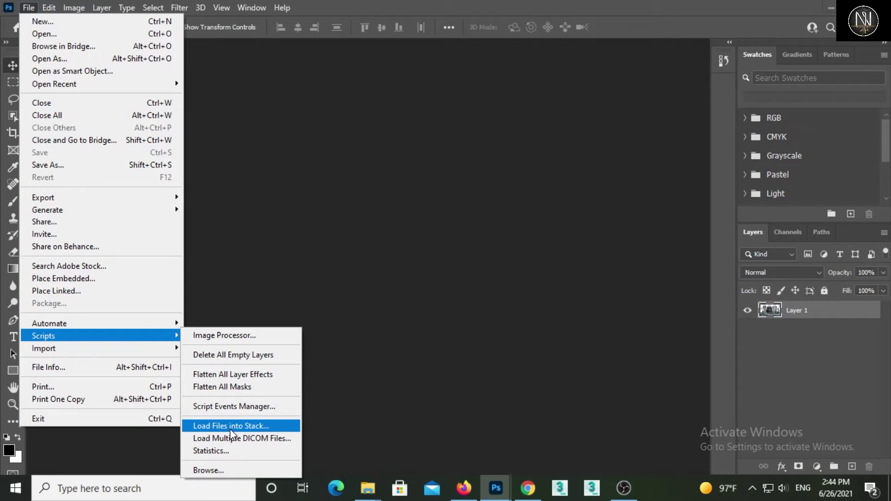
{"action": "left_click", "coordinate": [231, 426]}
{"action": "left_click", "coordinate": [509, 200]}
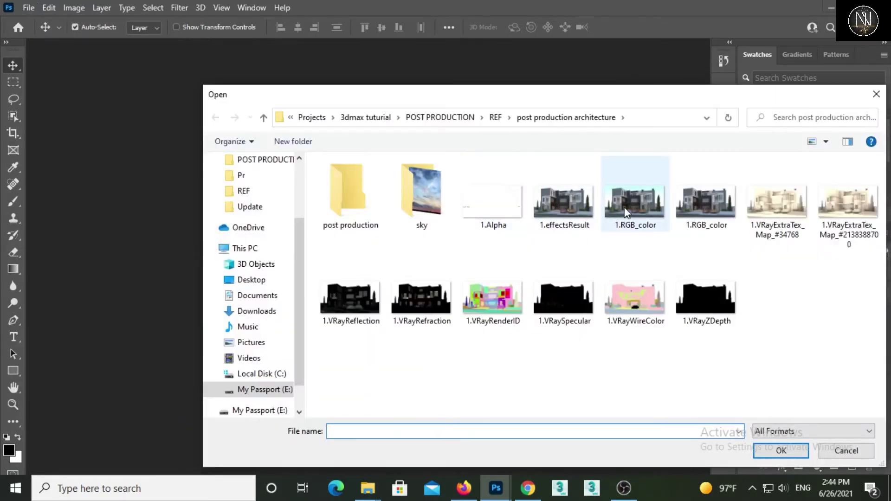
{"action": "left_click", "coordinate": [625, 207]}
{"action": "left_click", "coordinate": [697, 301], "text": "shift"}
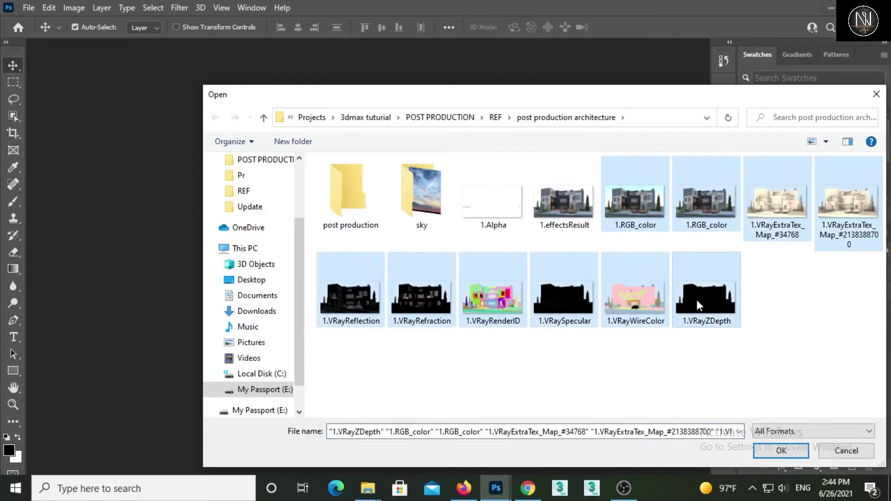
{"action": "left_click", "coordinate": [780, 452]}
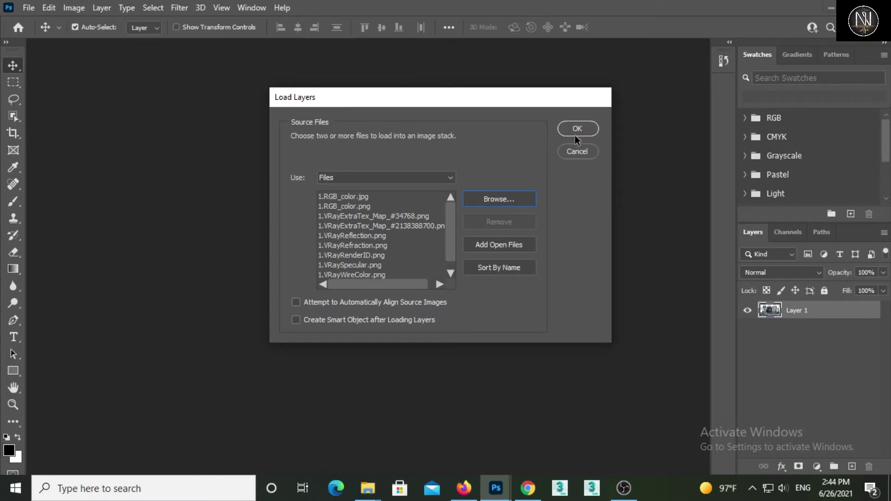
{"action": "left_click", "coordinate": [575, 129]}
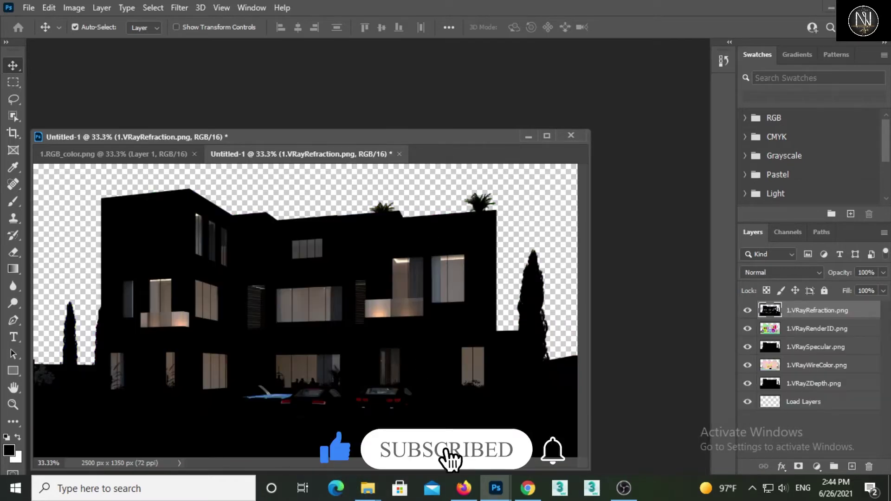
Step: Open the sky folder in Explorer to check image 17, then minimize the window
{"action": "left_click", "coordinate": [306, 434]}
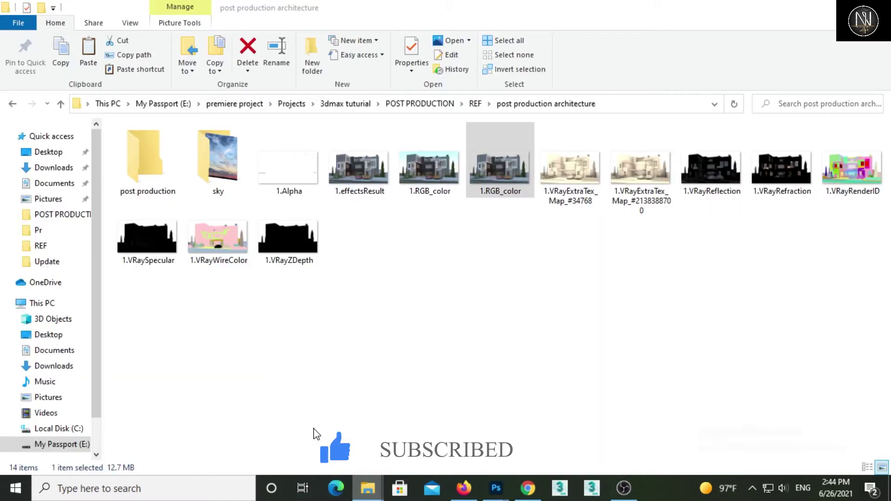
{"action": "double_click", "coordinate": [220, 176]}
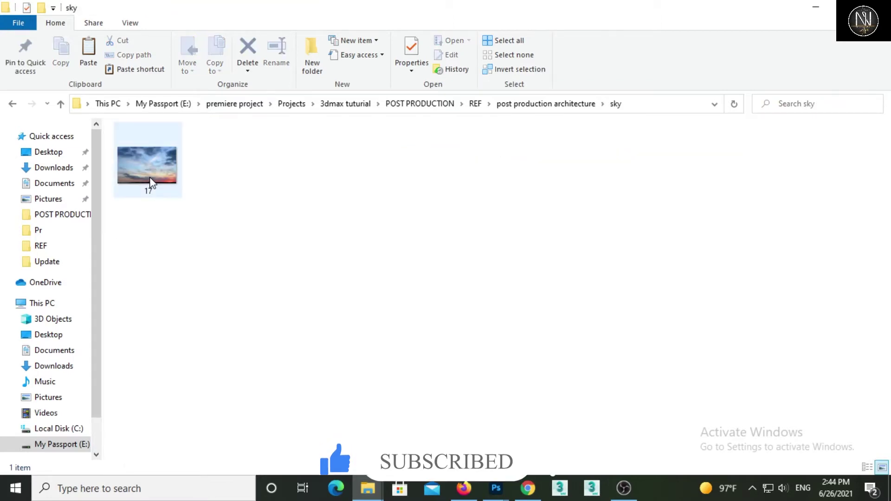
{"action": "left_click", "coordinate": [815, 7]}
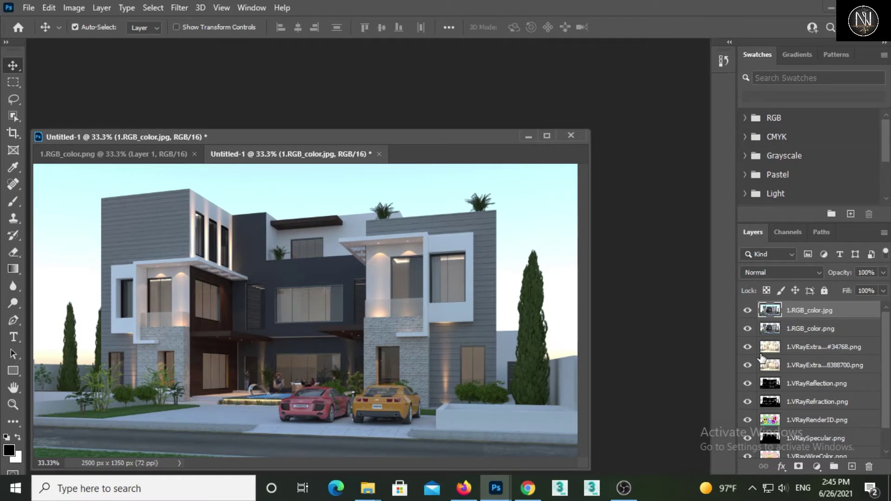
Step: Dock the villa document and toggle the RGB_color.jpg layer to check the sky
{"action": "left_click_drag", "start_coordinate": [429, 135], "coordinate": [465, 47]}
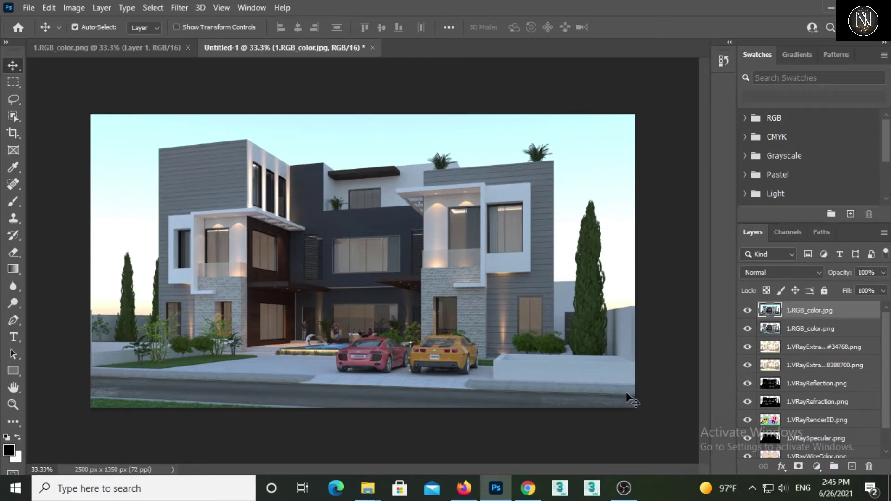
{"action": "left_click", "coordinate": [747, 310]}
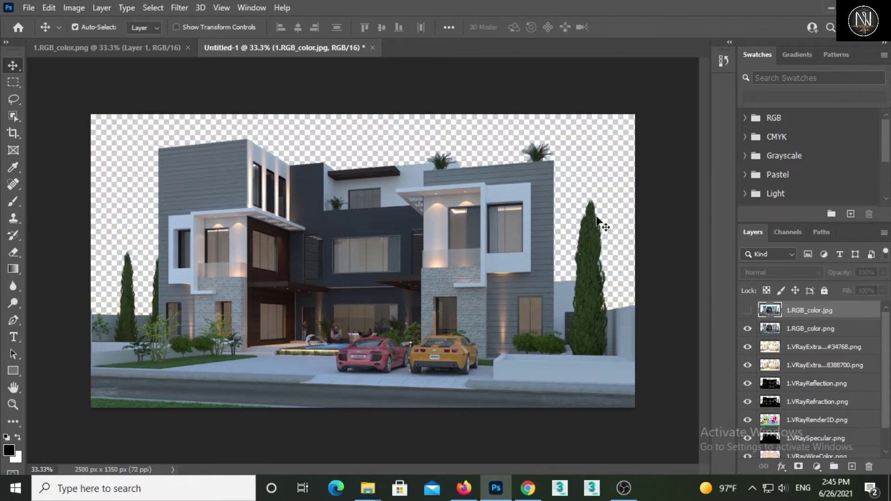
{"action": "left_click", "coordinate": [747, 310]}
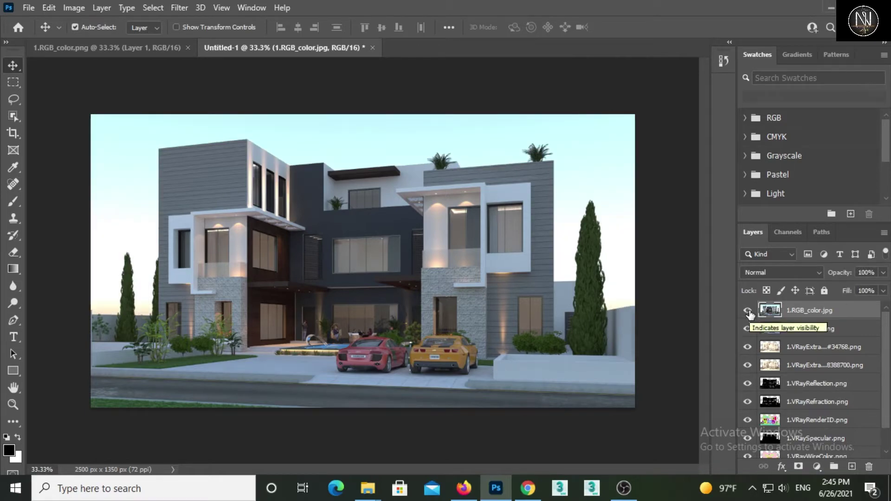
Step: Blend the reflection and refraction passes, refraction in Screen mode at 50% opacity
{"action": "left_click", "coordinate": [817, 347]}
{"action": "left_click", "coordinate": [782, 272]}
{"action": "left_click", "coordinate": [817, 383]}
{"action": "left_click", "coordinate": [782, 272]}
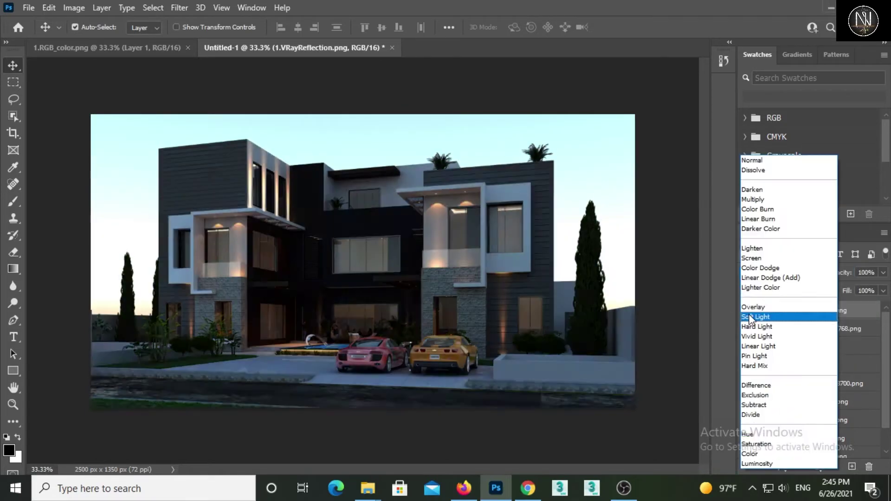
{"action": "left_click", "coordinate": [751, 258]}
{"action": "left_click", "coordinate": [817, 310]}
{"action": "left_click_drag", "start_coordinate": [839, 272], "coordinate": [839, 272]}
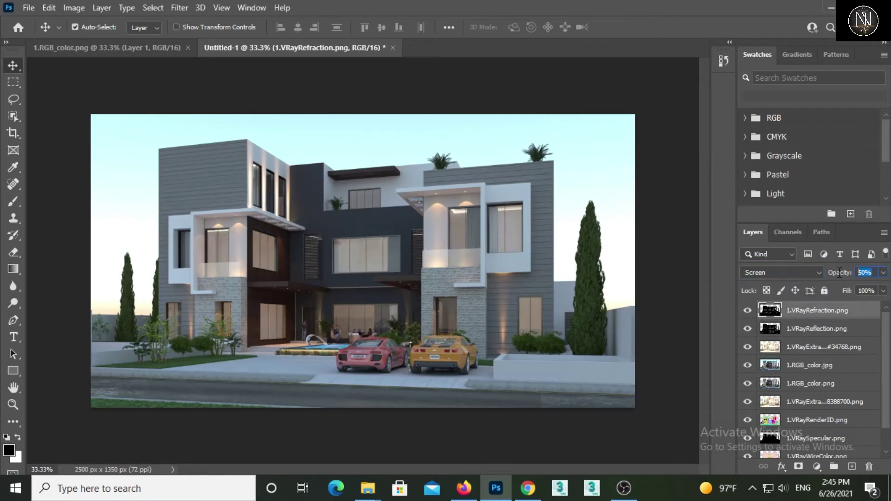
{"action": "left_click", "coordinate": [671, 274]}
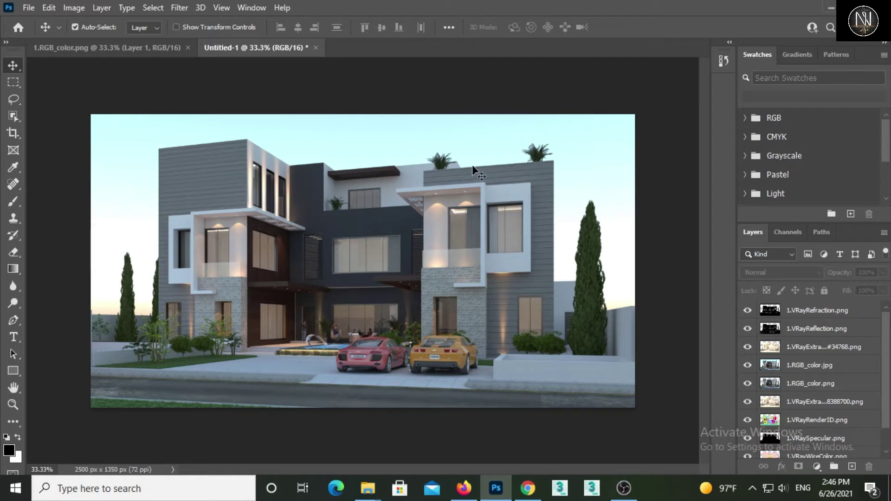
{"action": "left_click", "coordinate": [367, 487]}
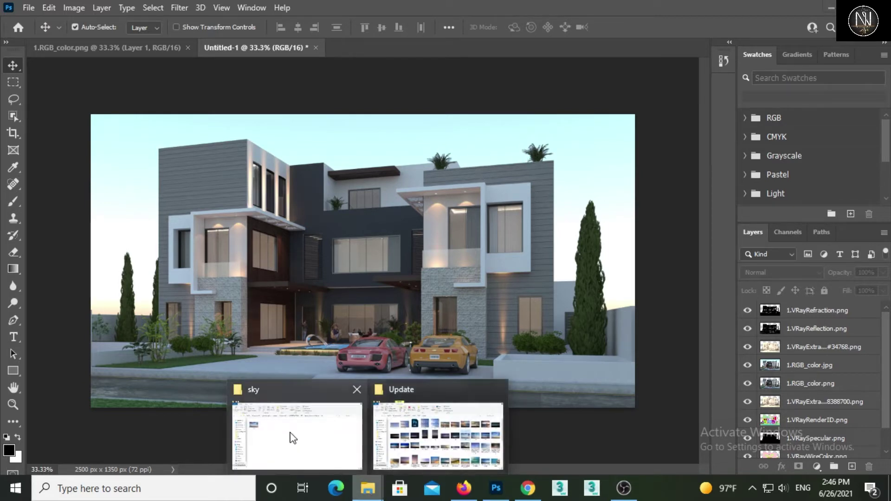
Step: Add sky photo 17.jpg to Untitled-1 as Layer 1 and drag it below the RGB_color layers
{"action": "left_click", "coordinate": [293, 438]}
{"action": "mouse_move", "coordinate": [145, 173]}
{"action": "left_mouse_down"}
{"action": "mouse_move", "coordinate": [502, 496]}
{"action": "mouse_move", "coordinate": [348, 48]}
{"action": "left_mouse_up"}
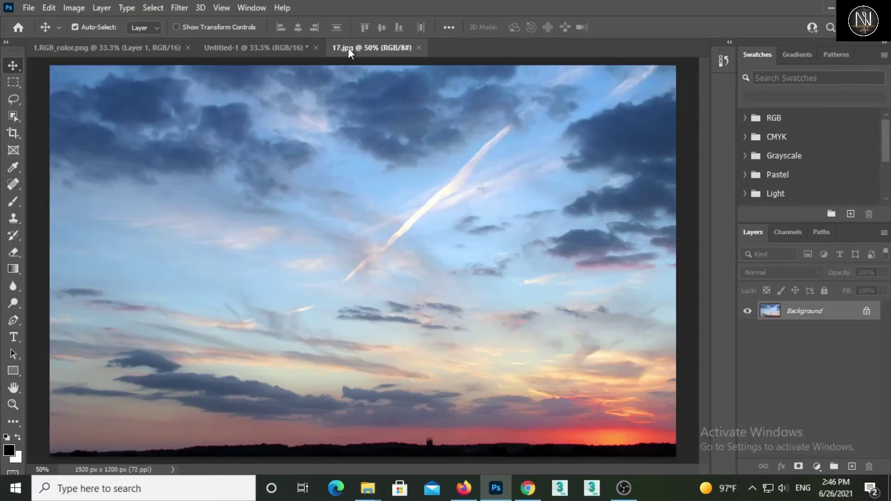
{"action": "right_click", "coordinate": [348, 49]}
{"action": "left_click", "coordinate": [352, 114]}
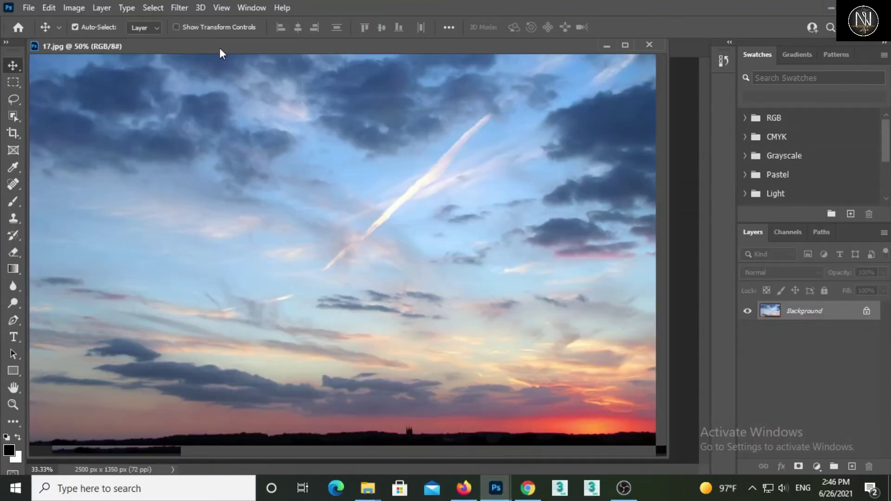
{"action": "left_click_drag", "start_coordinate": [219, 48], "coordinate": [184, 245]}
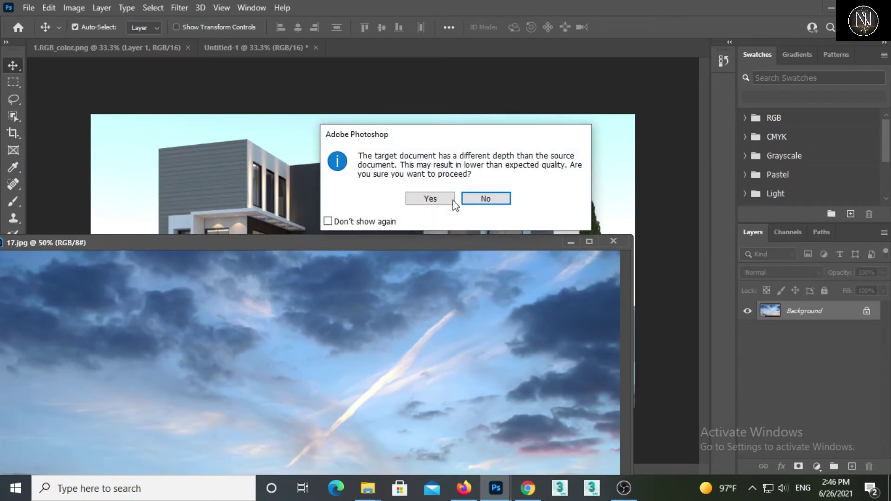
{"action": "left_click", "coordinate": [428, 198]}
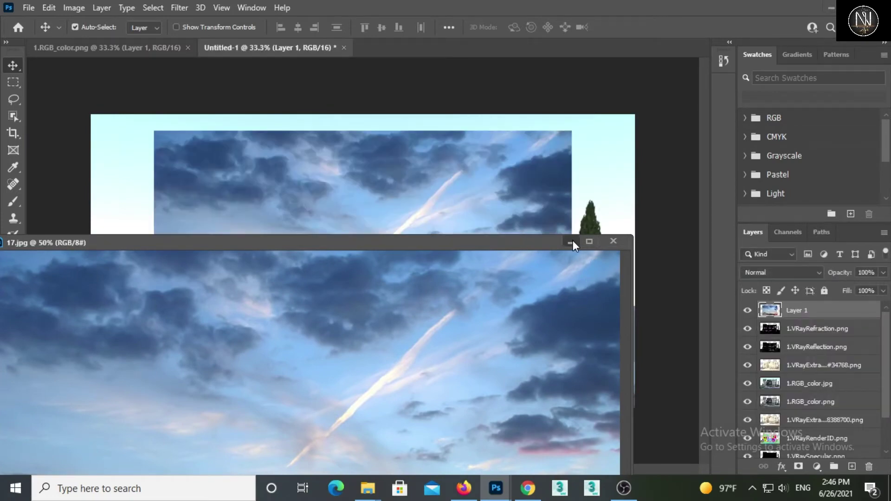
{"action": "left_click", "coordinate": [571, 242]}
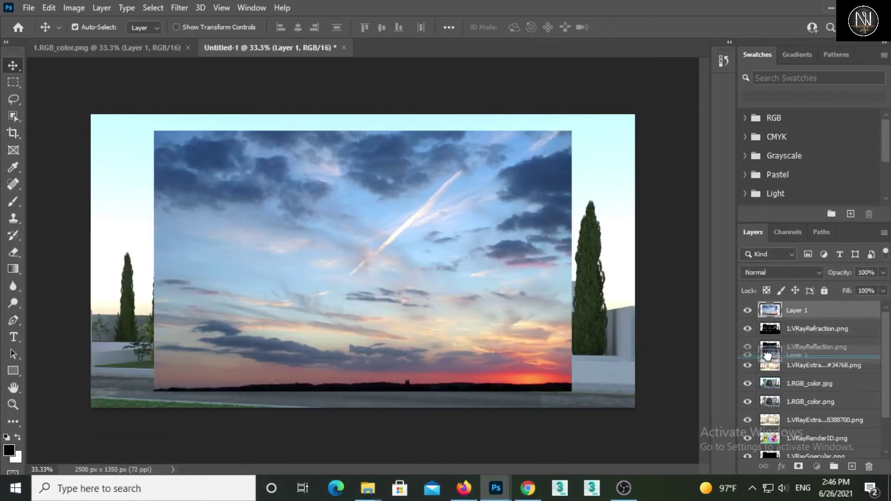
{"action": "left_click_drag", "start_coordinate": [769, 312], "coordinate": [770, 409]}
{"action": "left_click", "coordinate": [771, 370]}
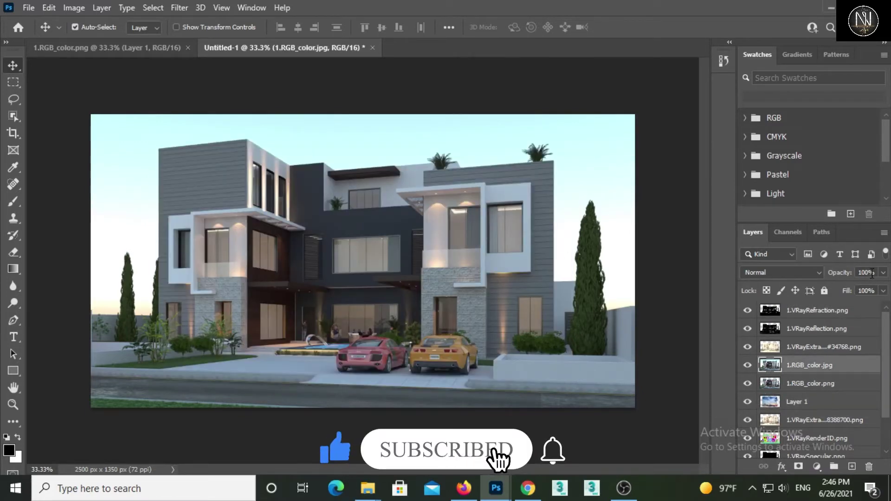
Step: Set the 1.RGB_color.jpg layer opacity to 30%
{"action": "left_click", "coordinate": [836, 273]}
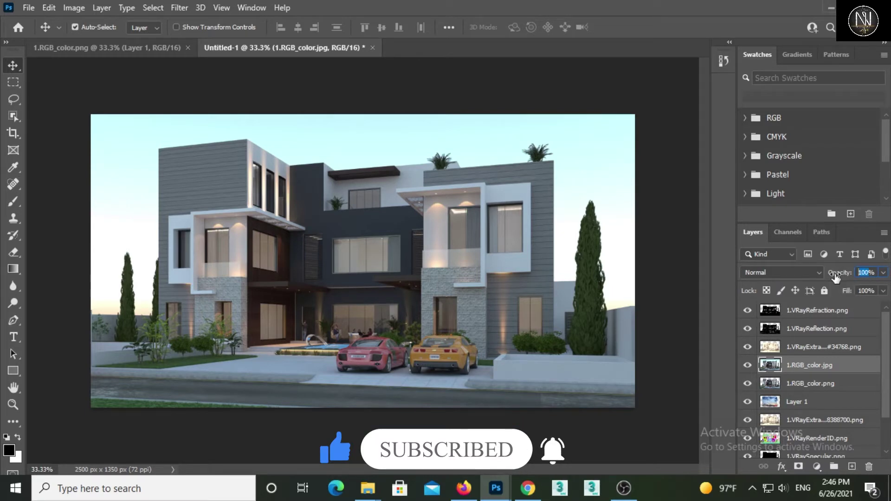
{"action": "type", "text": "30"}
{"action": "key", "text": "Return"}
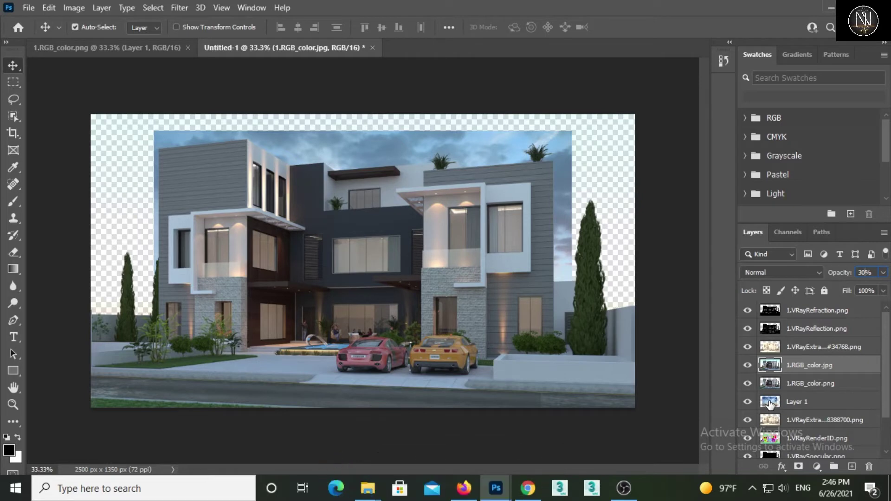
Step: Free-transform the Layer 1 sunset sky so it covers the whole sky behind the villa
{"action": "left_click", "coordinate": [769, 404]}
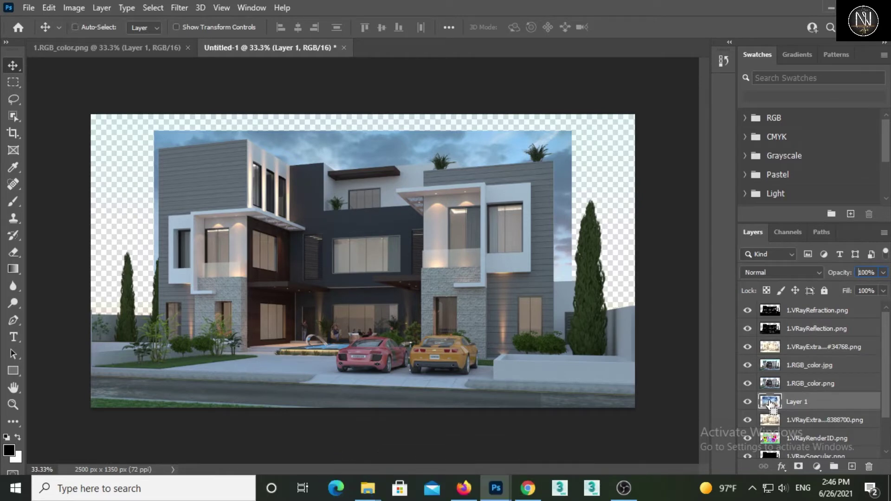
{"action": "key", "text": "ctrl+t"}
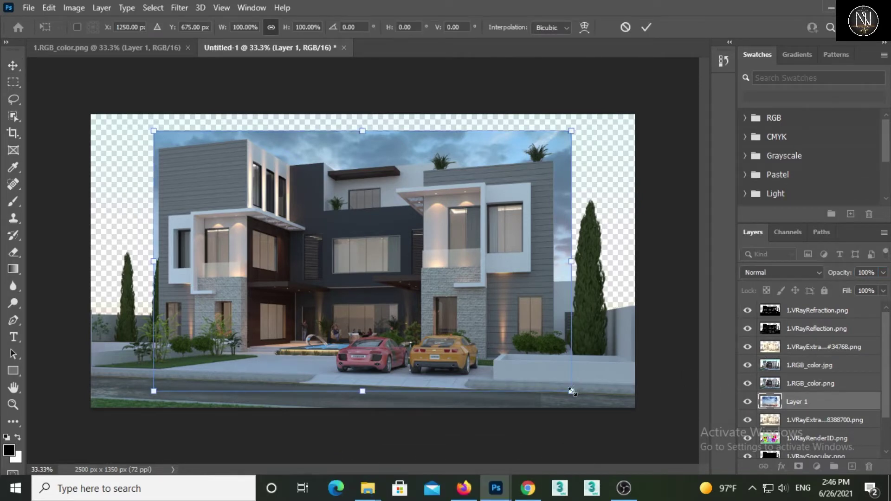
{"action": "left_click_drag", "start_coordinate": [573, 395], "coordinate": [669, 452]}
{"action": "left_click_drag", "start_coordinate": [444, 149], "coordinate": [382, 119]}
{"action": "left_click_drag", "start_coordinate": [606, 421], "coordinate": [648, 435]}
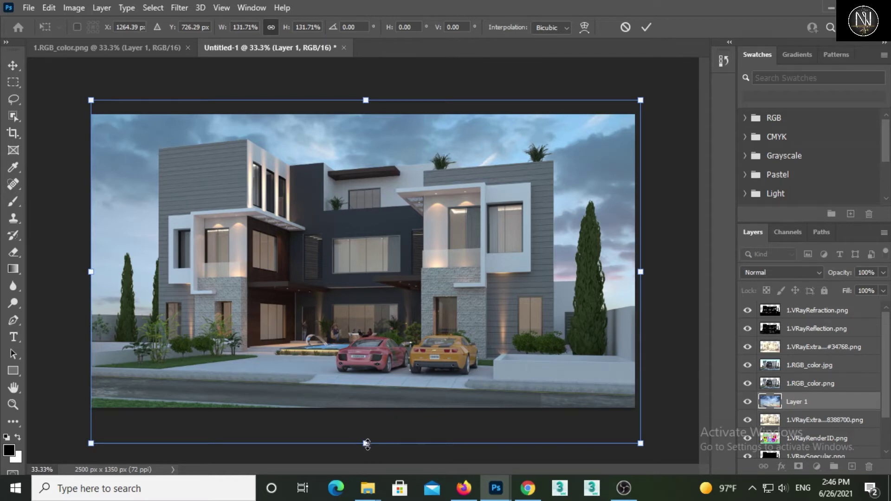
{"action": "left_click_drag", "start_coordinate": [366, 444], "coordinate": [374, 329]}
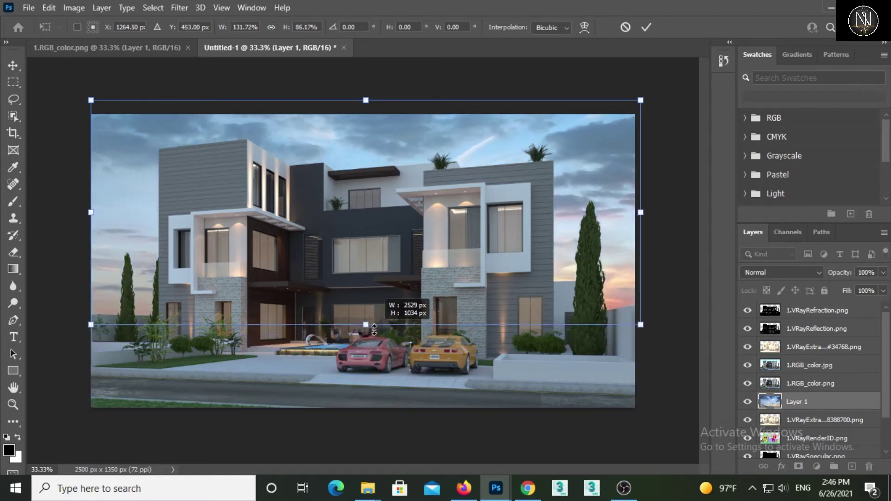
{"action": "left_click_drag", "start_coordinate": [366, 100], "coordinate": [370, 61]}
{"action": "key", "text": "Return"}
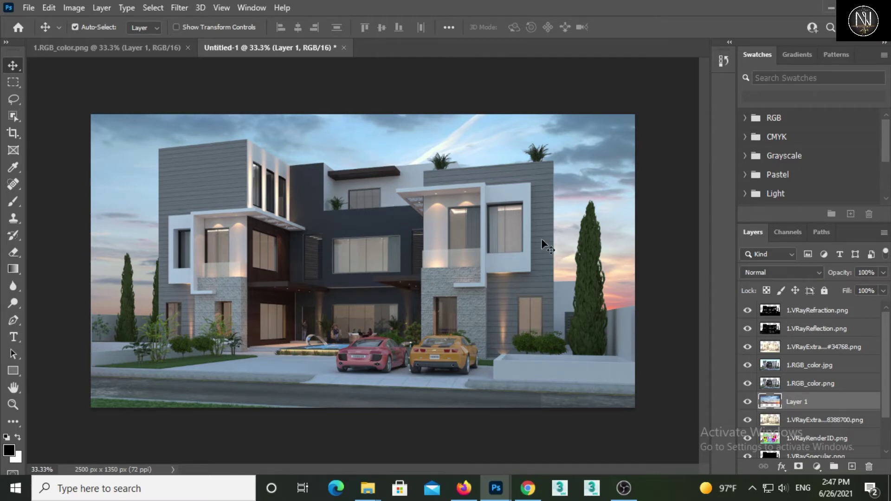
Step: Save the render as JPEG 'Before post prodcution' in the post production folder, keeping the working document open
{"action": "left_click", "coordinate": [29, 7]}
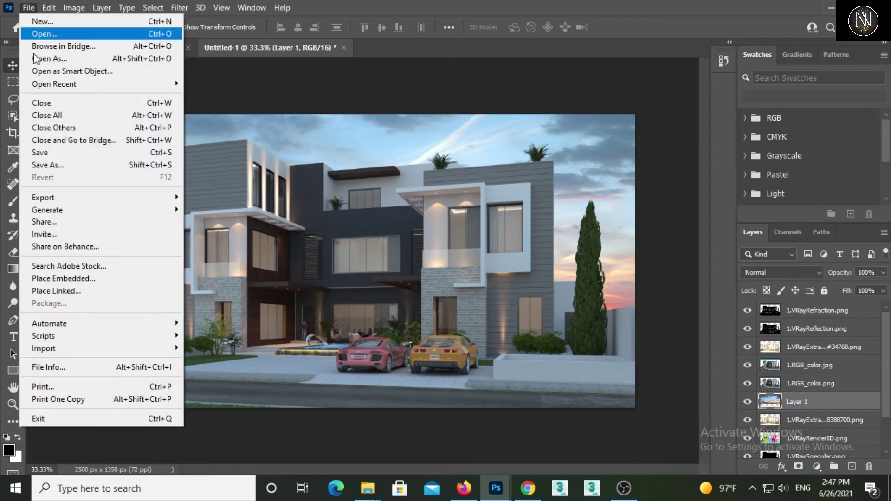
{"action": "left_click", "coordinate": [51, 163]}
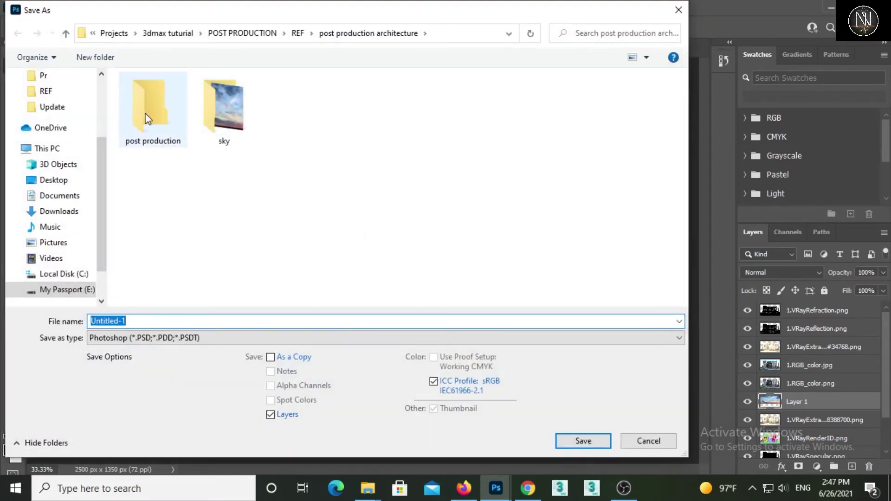
{"action": "double_click", "coordinate": [146, 113]}
{"action": "left_click_drag", "start_coordinate": [185, 320], "coordinate": [72, 321]}
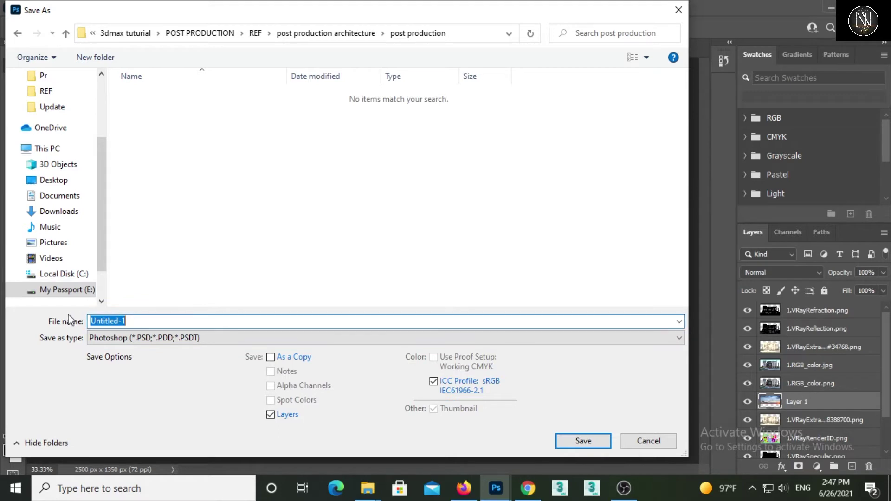
{"action": "type", "text": "Before post prodcution"}
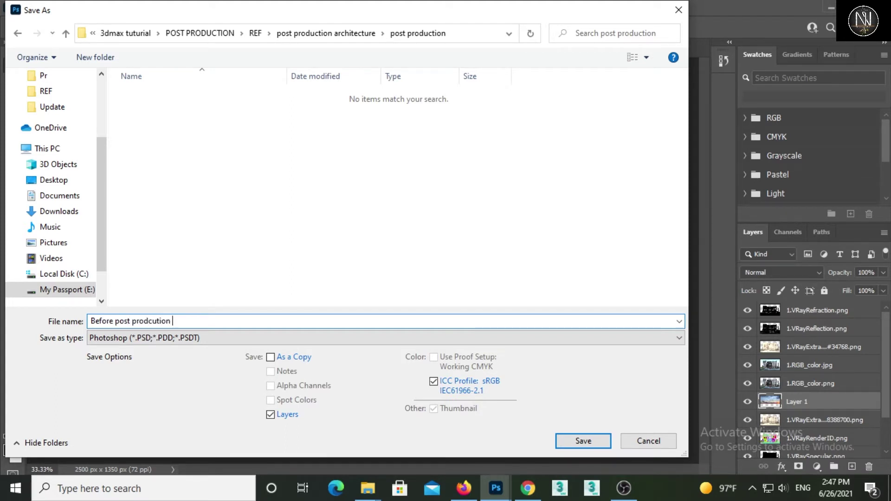
{"action": "left_click", "coordinate": [116, 338]}
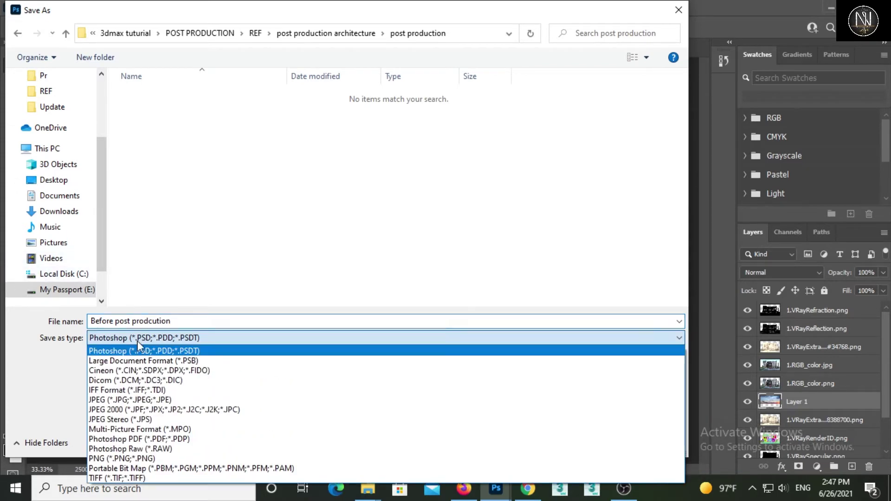
{"action": "left_click", "coordinate": [133, 402]}
{"action": "left_click", "coordinate": [570, 441]}
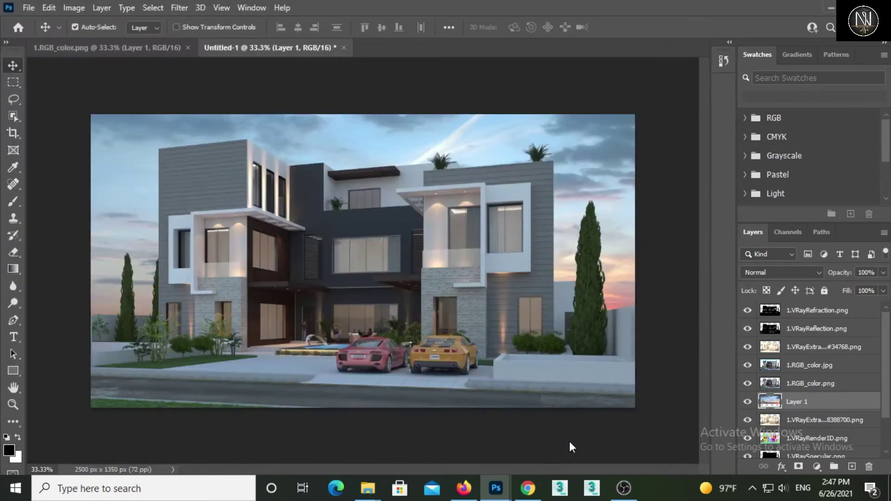
{"action": "left_click", "coordinate": [517, 105]}
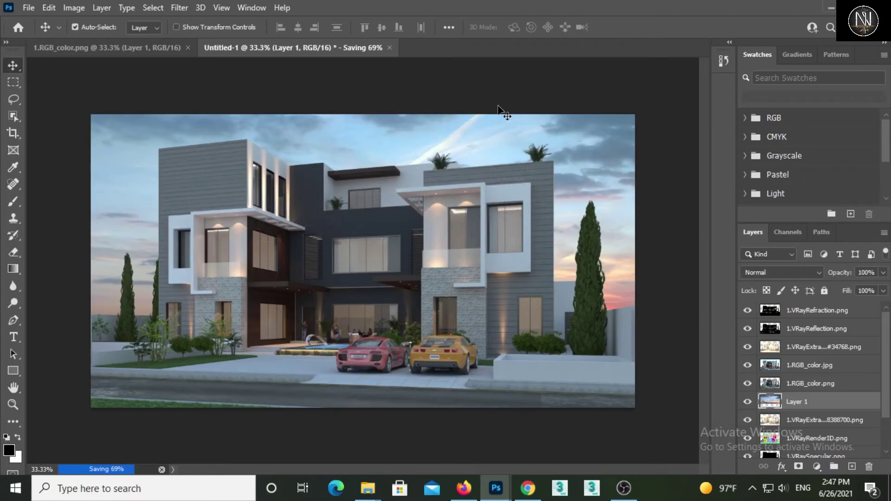
{"action": "left_click", "coordinate": [343, 48]}
{"action": "left_click", "coordinate": [496, 189]}
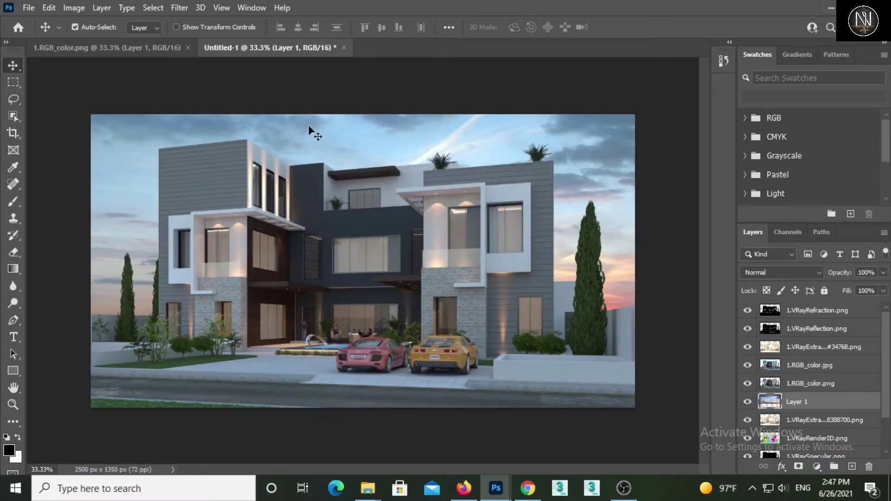
Step: Open 'Before post prodcution' from the post production folder as a separate document
{"action": "left_click", "coordinate": [25, 7]}
{"action": "left_click", "coordinate": [33, 34]}
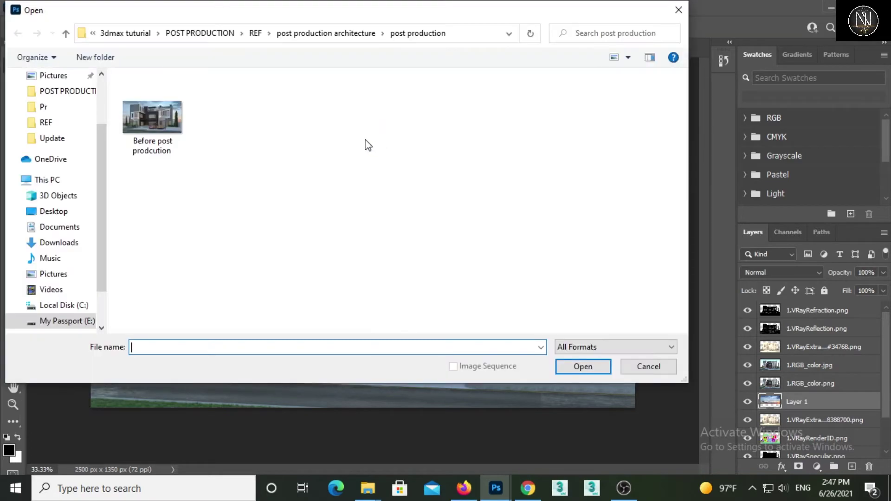
{"action": "double_click", "coordinate": [155, 121]}
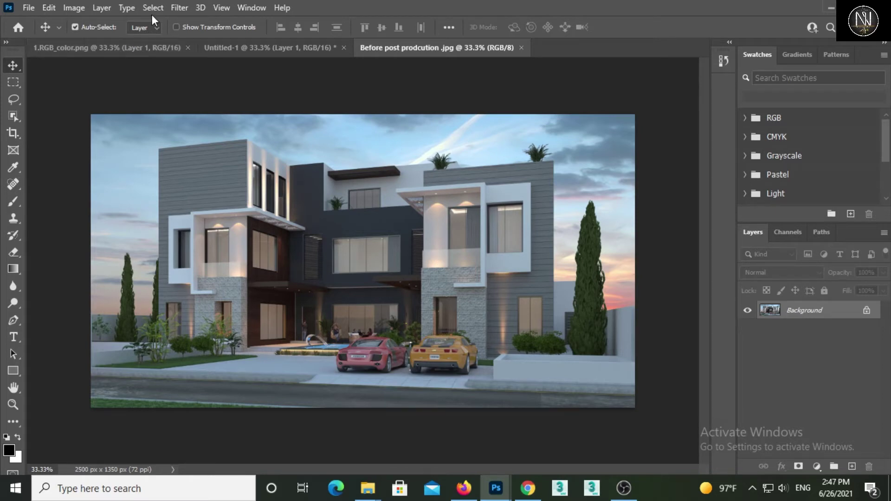
{"action": "left_click", "coordinate": [185, 9]}
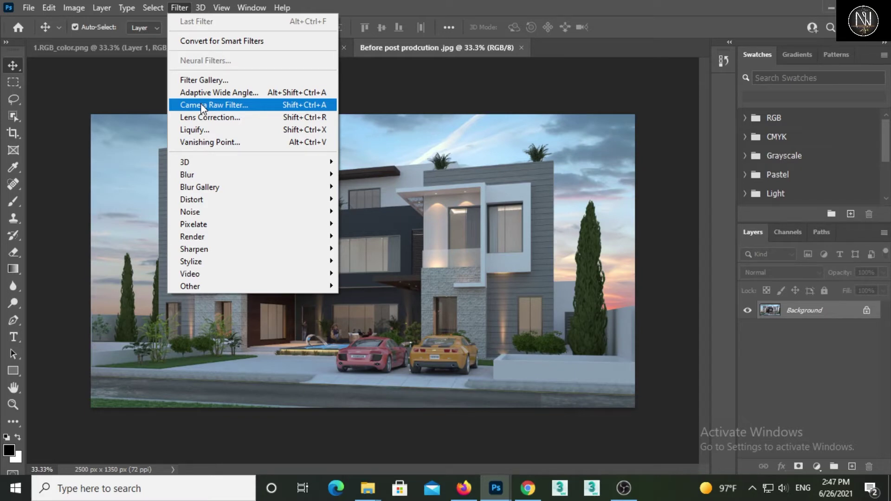
Step: Launch the Camera Raw Filter on the Before image with its Basic panel expanded
{"action": "left_click", "coordinate": [201, 106]}
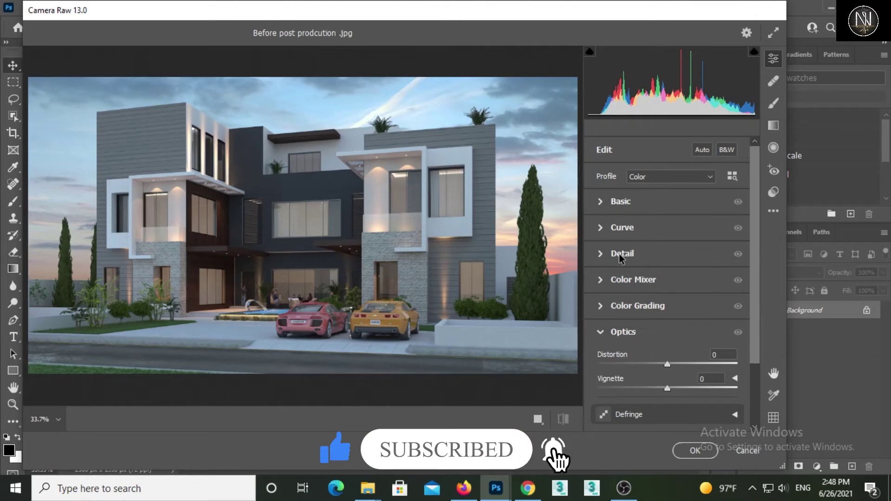
{"action": "left_click", "coordinate": [602, 203]}
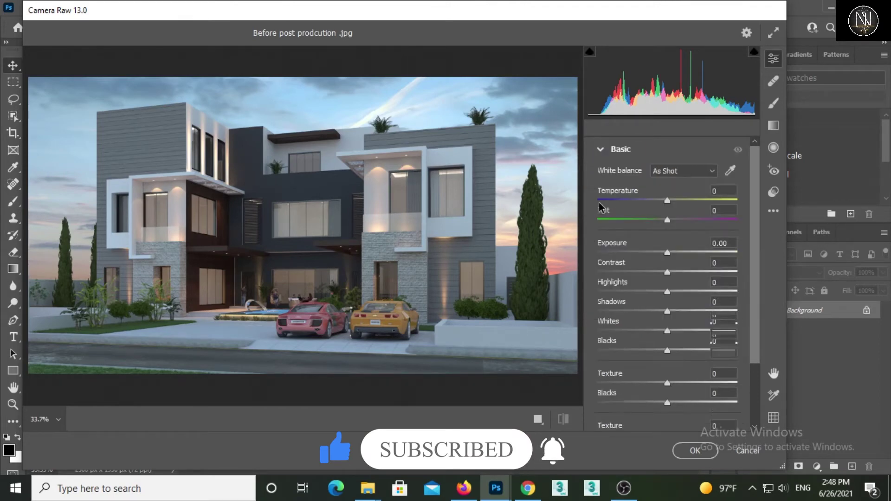
{"action": "left_click", "coordinate": [606, 150]}
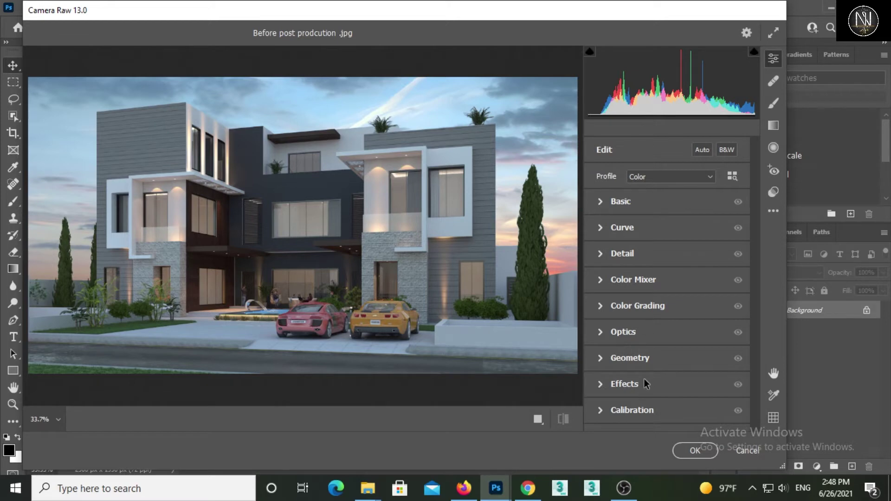
{"action": "left_click", "coordinate": [598, 204]}
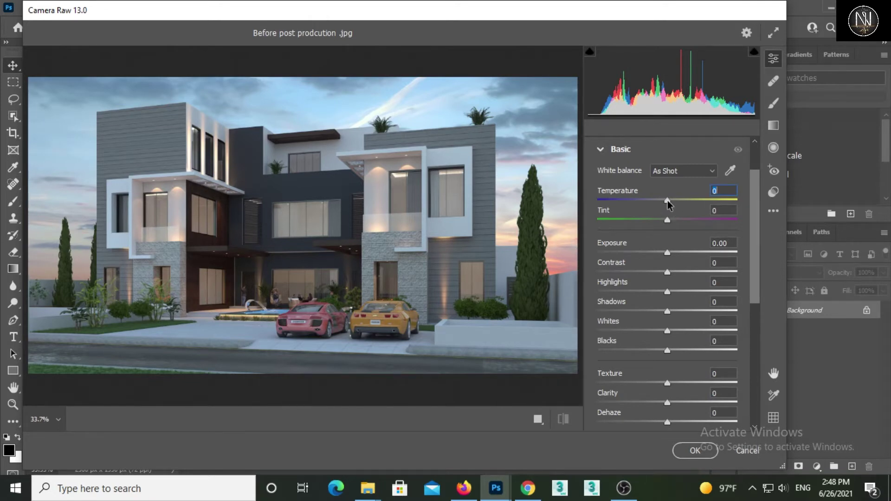
Step: Set Camera Raw Temperature to +10 and return Tint to 0 after trial adjustments
{"action": "mouse_move", "coordinate": [668, 201]}
{"action": "left_mouse_down"}
{"action": "mouse_move", "coordinate": [597, 201]}
{"action": "mouse_move", "coordinate": [746, 209]}
{"action": "mouse_move", "coordinate": [663, 211]}
{"action": "left_mouse_up"}
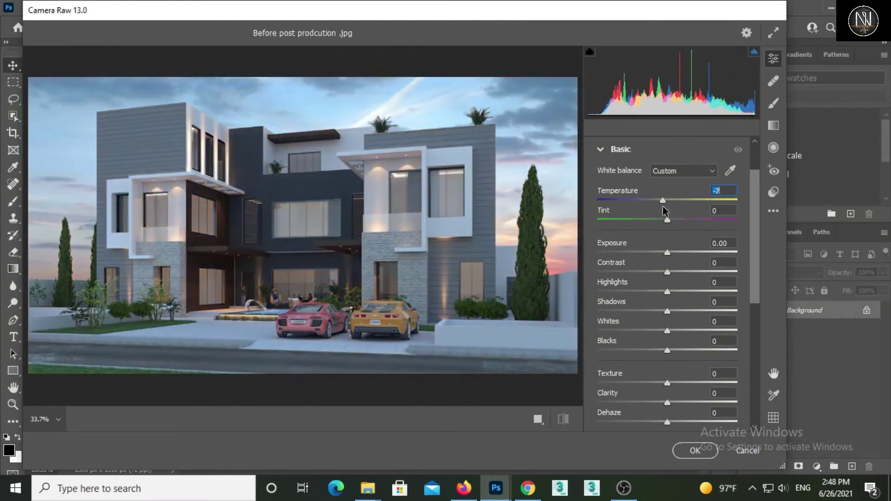
{"action": "left_click_drag", "start_coordinate": [663, 211], "coordinate": [673, 211]}
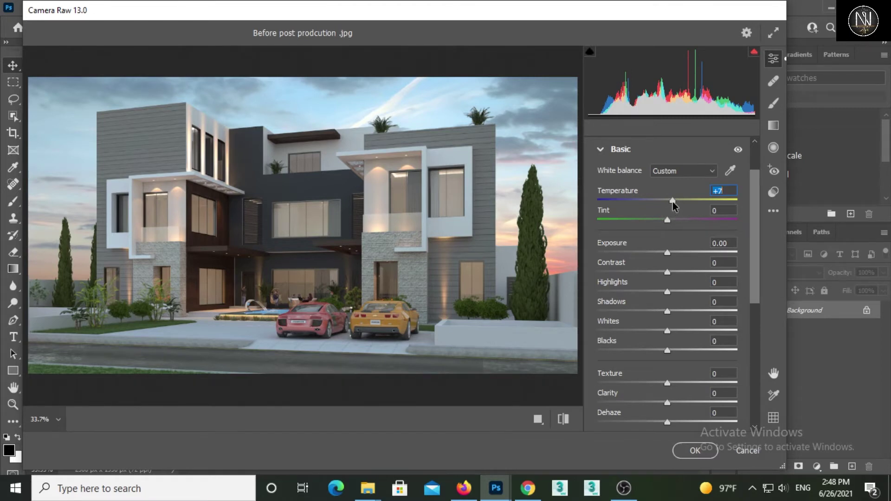
{"action": "left_click_drag", "start_coordinate": [672, 200], "coordinate": [675, 204]}
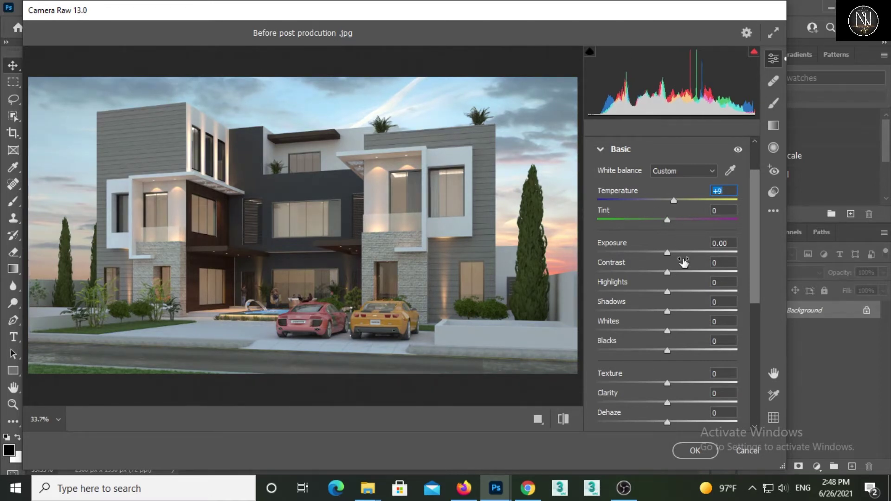
{"action": "left_click_drag", "start_coordinate": [673, 199], "coordinate": [673, 200]}
{"action": "mouse_move", "coordinate": [667, 221]}
{"action": "left_mouse_down"}
{"action": "mouse_move", "coordinate": [647, 221]}
{"action": "mouse_move", "coordinate": [724, 225]}
{"action": "left_mouse_up"}
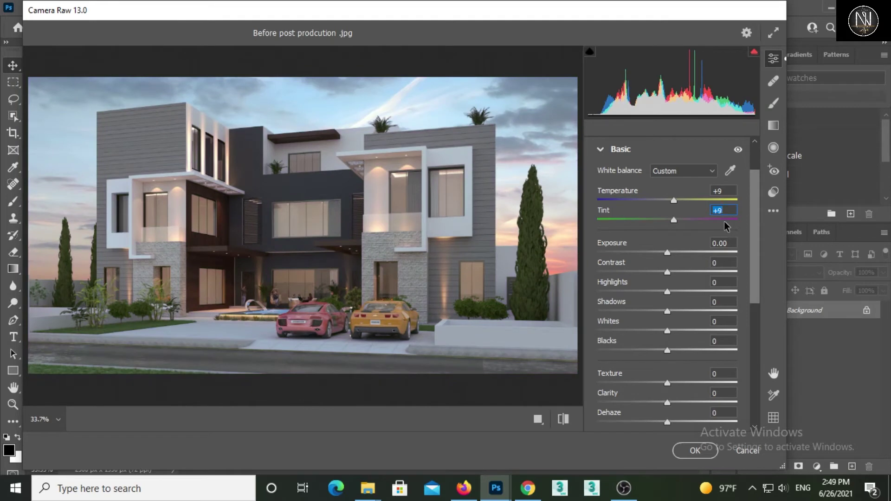
{"action": "type", "text": "0"}
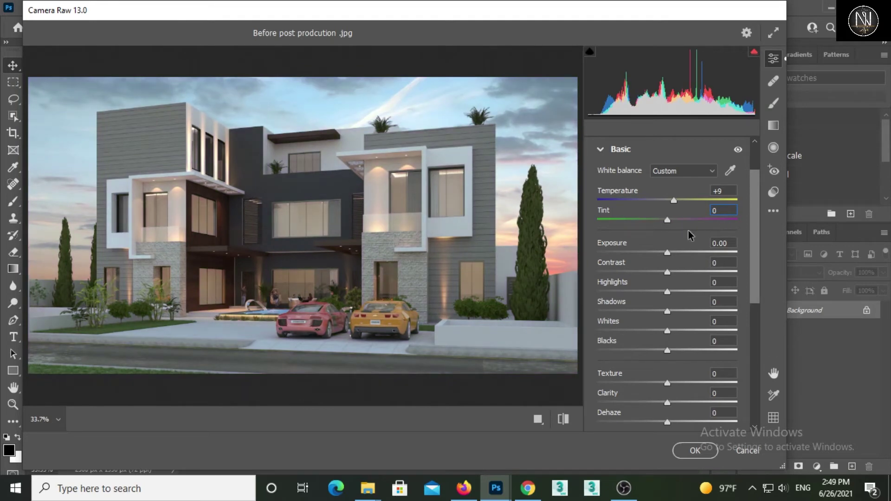
{"action": "left_click", "coordinate": [728, 190]}
{"action": "type", "text": "10"}
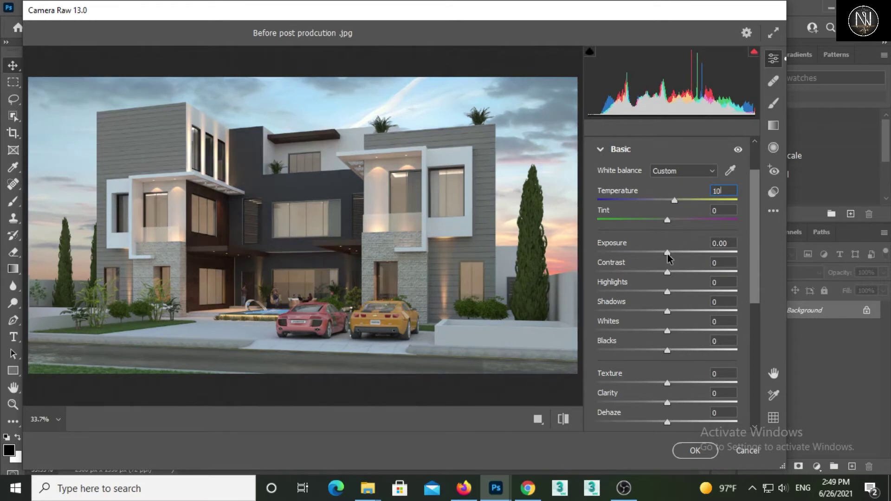
Step: Set Exposure to +0.35 and Contrast to +25, leaving Highlights and Shadows at 0
{"action": "left_click_drag", "start_coordinate": [666, 252], "coordinate": [671, 251]}
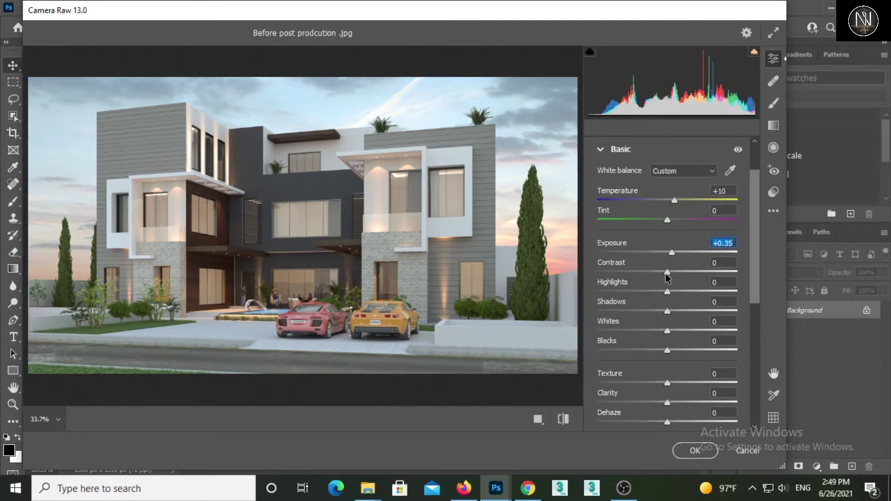
{"action": "left_click_drag", "start_coordinate": [666, 274], "coordinate": [681, 273]}
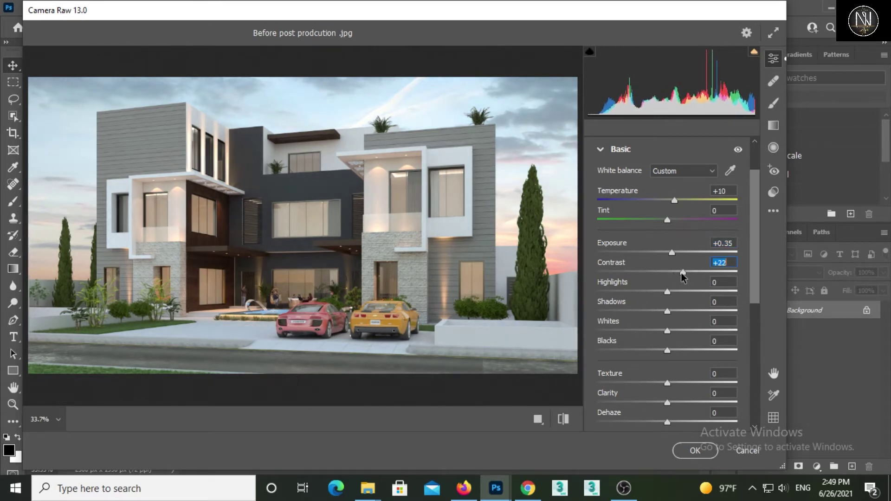
{"action": "mouse_move", "coordinate": [685, 274]}
{"action": "left_mouse_down"}
{"action": "mouse_move", "coordinate": [623, 272]}
{"action": "mouse_move", "coordinate": [745, 283]}
{"action": "mouse_move", "coordinate": [584, 271]}
{"action": "mouse_move", "coordinate": [748, 277]}
{"action": "mouse_move", "coordinate": [685, 274]}
{"action": "left_mouse_up"}
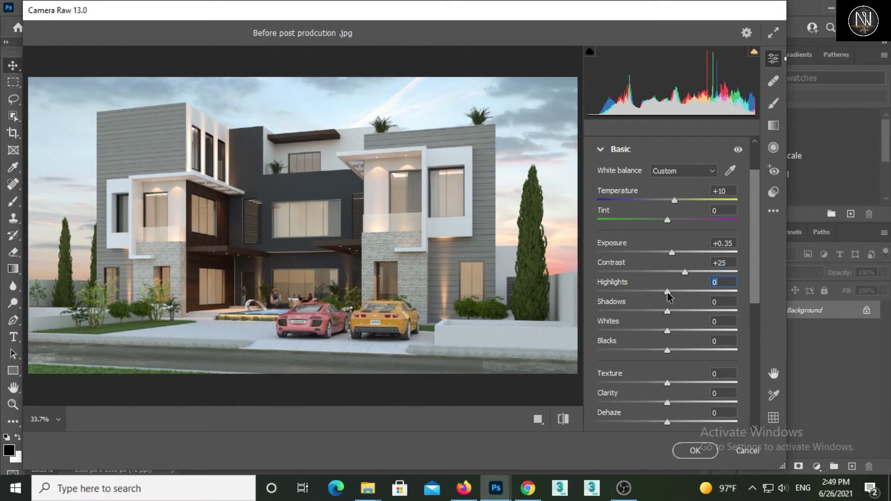
{"action": "mouse_move", "coordinate": [667, 292]}
{"action": "left_mouse_down"}
{"action": "mouse_move", "coordinate": [683, 292]}
{"action": "mouse_move", "coordinate": [658, 290]}
{"action": "mouse_move", "coordinate": [720, 285]}
{"action": "mouse_move", "coordinate": [656, 293]}
{"action": "left_mouse_up"}
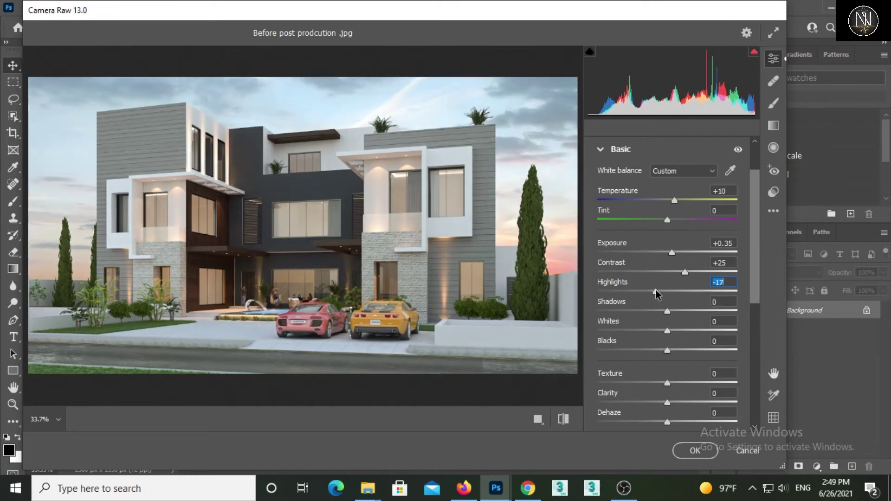
{"action": "type", "text": "0"}
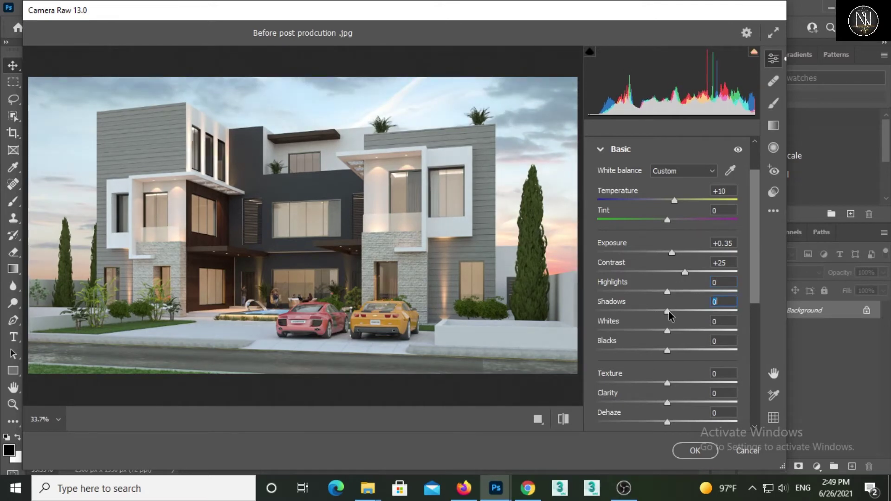
{"action": "mouse_move", "coordinate": [669, 311]}
{"action": "left_mouse_down"}
{"action": "mouse_move", "coordinate": [706, 311]}
{"action": "mouse_move", "coordinate": [669, 311]}
{"action": "left_mouse_up"}
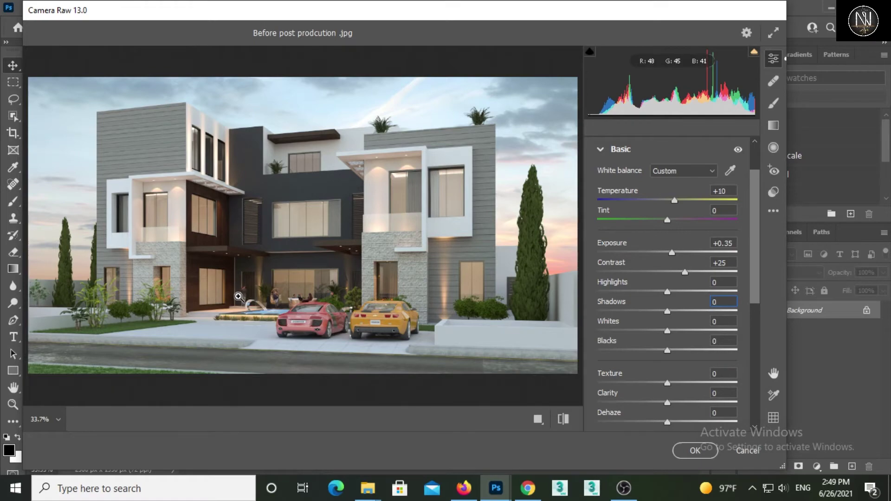
{"action": "left_click", "coordinate": [223, 279]}
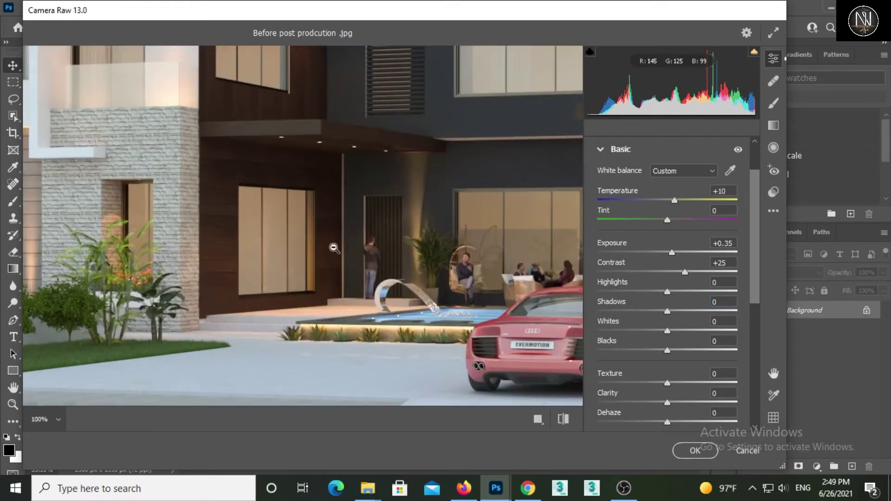
Step: Set Shadows to +10 after previewing a stronger lift on the facade
{"action": "left_click", "coordinate": [368, 180], "text": "alt"}
{"action": "left_click", "coordinate": [163, 260]}
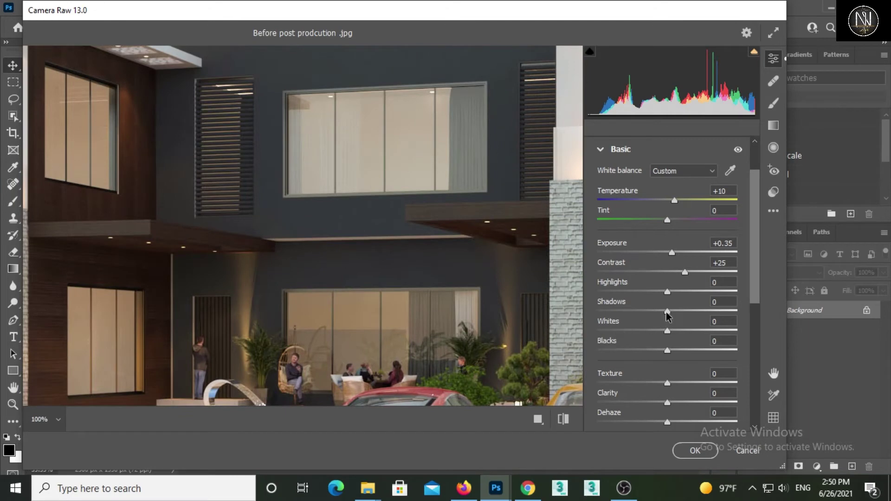
{"action": "mouse_move", "coordinate": [666, 313]}
{"action": "left_mouse_down"}
{"action": "mouse_move", "coordinate": [736, 316]}
{"action": "mouse_move", "coordinate": [680, 312]}
{"action": "left_mouse_up"}
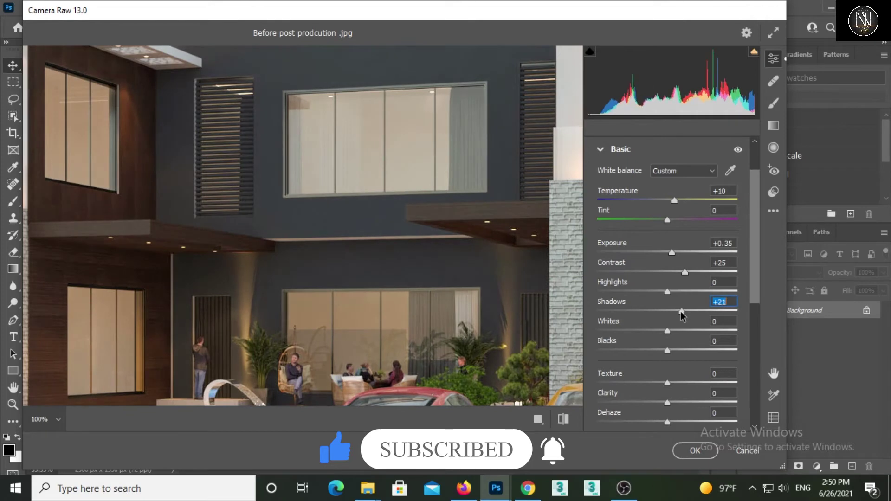
{"action": "left_click", "coordinate": [408, 317], "text": "alt"}
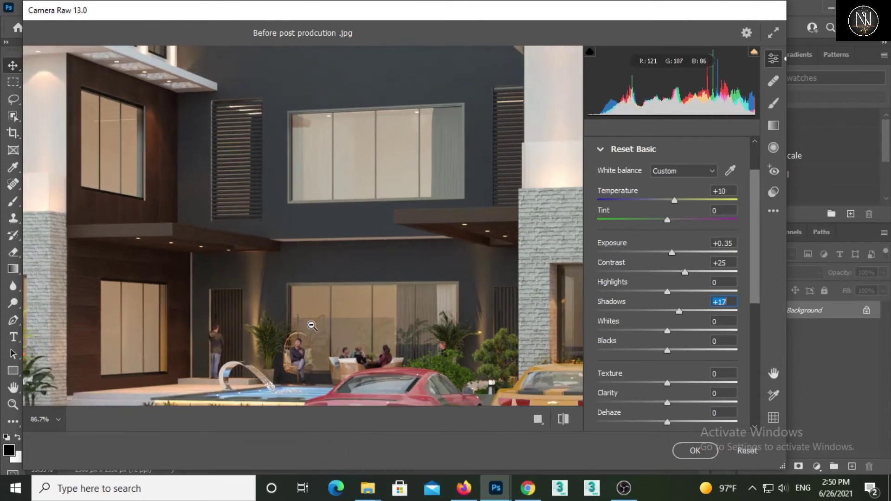
{"action": "left_click", "coordinate": [408, 317], "text": "alt"}
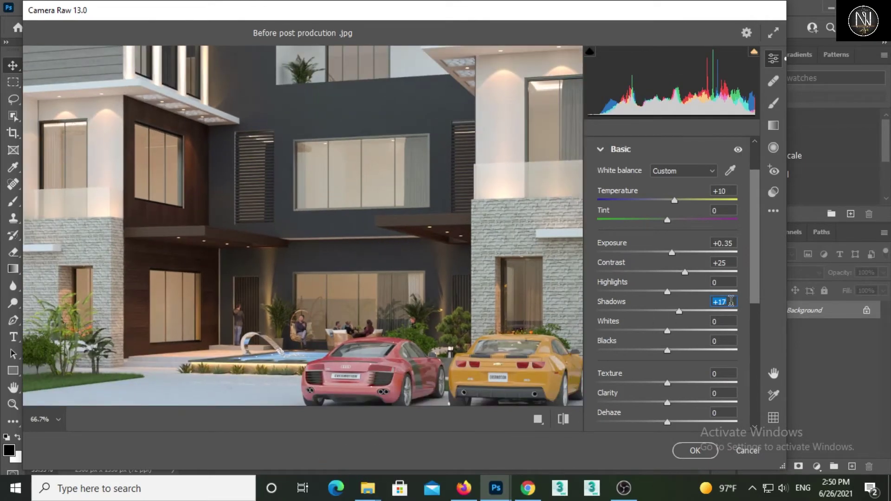
{"action": "type", "text": "10"}
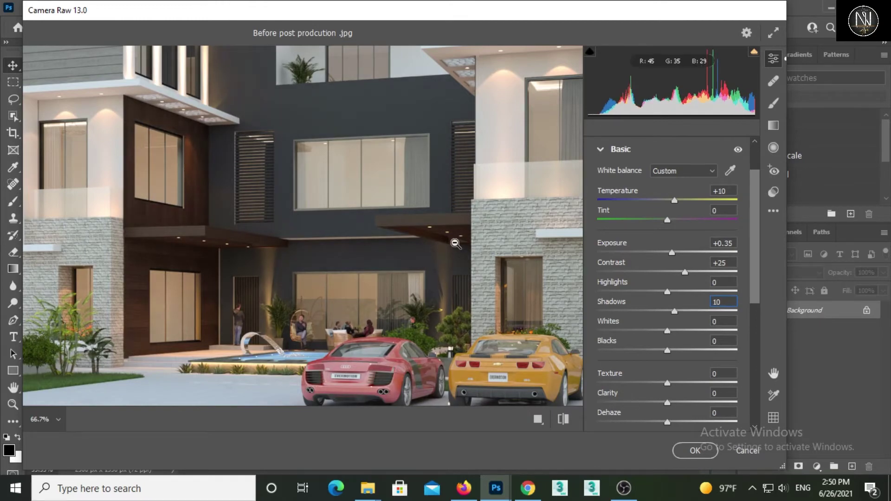
Step: Set Whites to +10 after trying brighter slider values
{"action": "scroll", "coordinate": [394, 309], "scroll_direction": "down", "scroll_amount": 2}
{"action": "scroll", "coordinate": [394, 309], "scroll_direction": "down", "scroll_amount": 2}
{"action": "scroll", "coordinate": [394, 309], "scroll_direction": "down", "scroll_amount": 2}
{"action": "scroll", "coordinate": [393, 309], "scroll_direction": "down", "scroll_amount": 2}
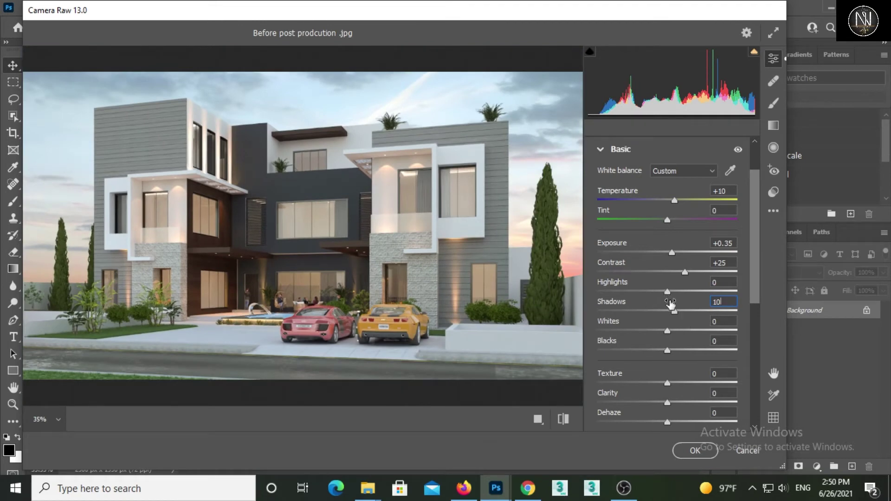
{"action": "left_click_drag", "start_coordinate": [667, 331], "coordinate": [692, 338]}
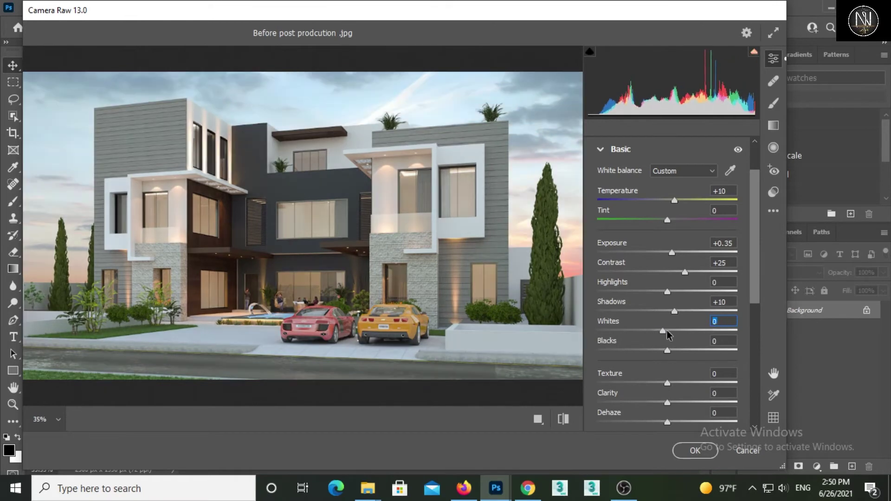
{"action": "mouse_move", "coordinate": [692, 338]}
{"action": "left_mouse_down"}
{"action": "mouse_move", "coordinate": [703, 334]}
{"action": "mouse_move", "coordinate": [667, 336]}
{"action": "left_mouse_up"}
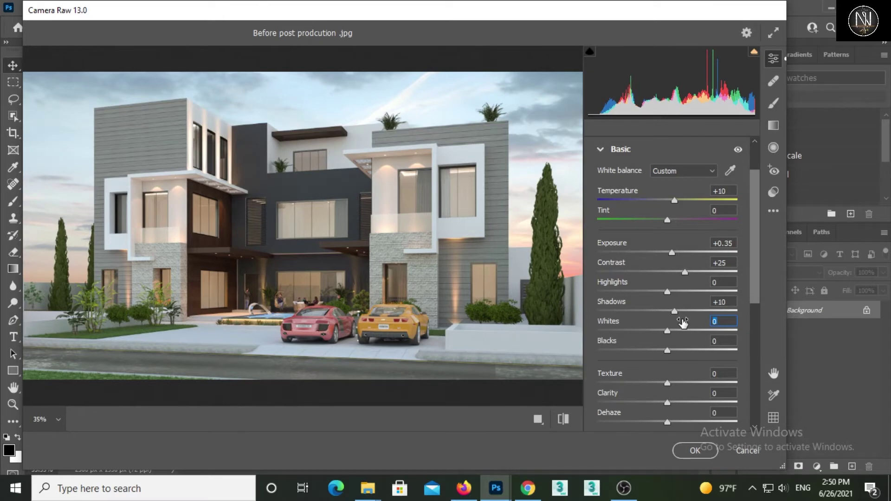
{"action": "type", "text": "10"}
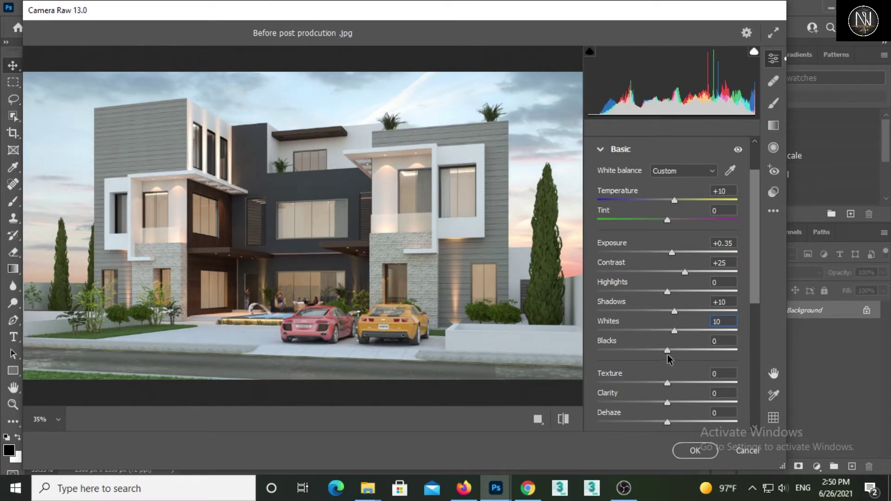
Step: Settle Blacks at +15 after trial values and dismissing a plugin error
{"action": "mouse_move", "coordinate": [667, 353]}
{"action": "left_mouse_down"}
{"action": "mouse_move", "coordinate": [639, 351]}
{"action": "mouse_move", "coordinate": [659, 351]}
{"action": "left_mouse_up"}
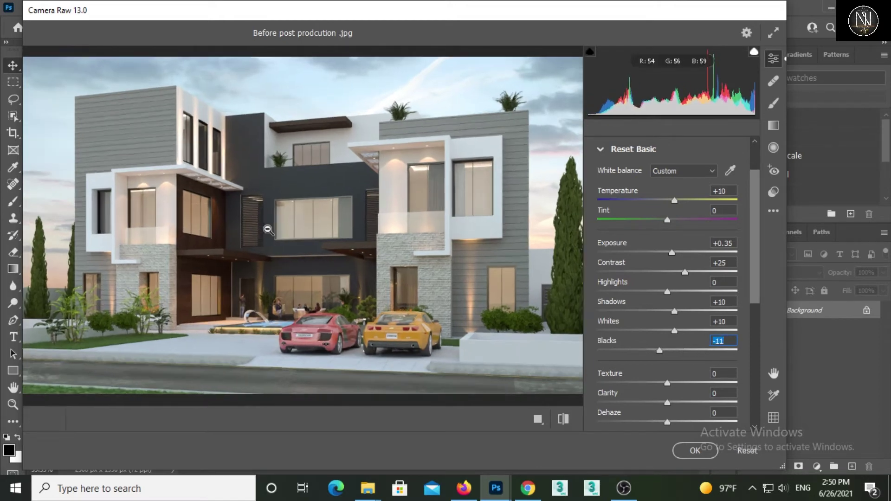
{"action": "scroll", "coordinate": [304, 252], "scroll_direction": "up", "scroll_amount": 3}
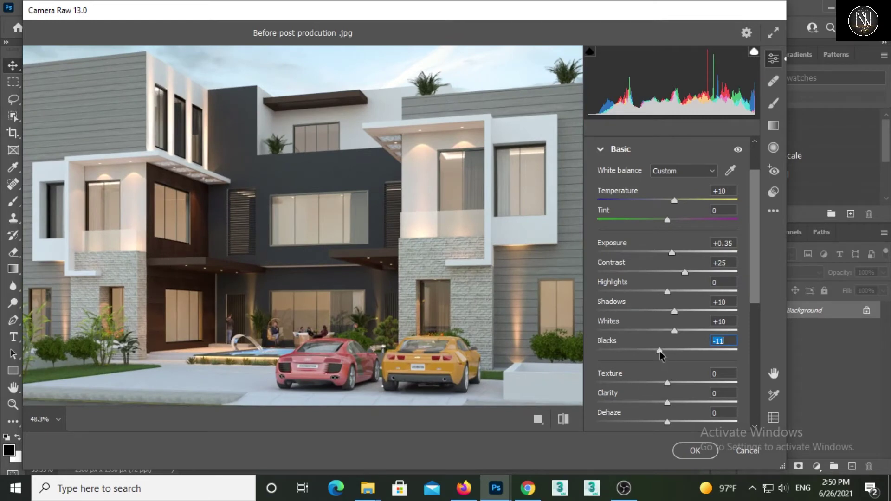
{"action": "left_click_drag", "start_coordinate": [659, 352], "coordinate": [700, 355]}
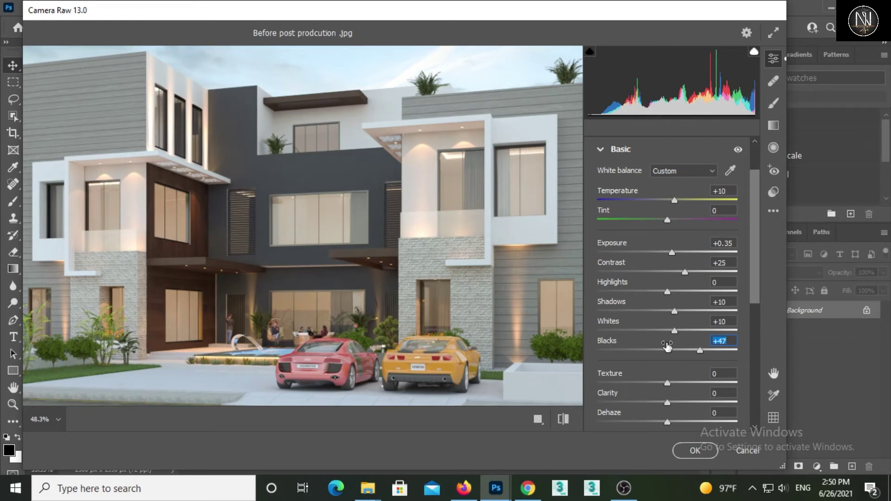
{"action": "left_click_drag", "start_coordinate": [700, 355], "coordinate": [678, 354]}
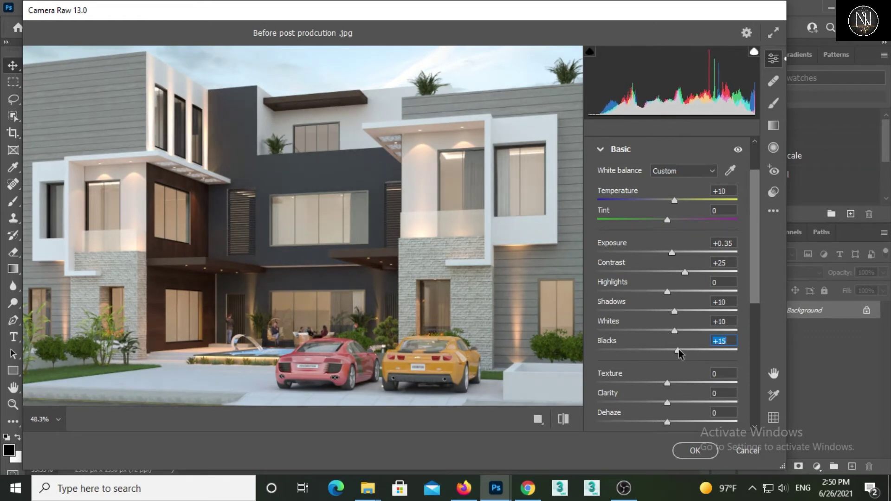
{"action": "type", "text": "10"}
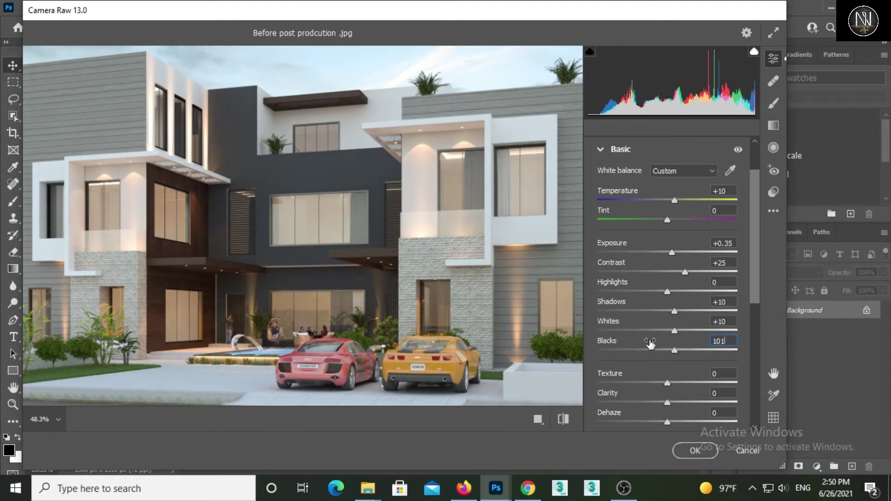
{"action": "key", "text": "Return"}
{"action": "left_click", "coordinate": [494, 297]}
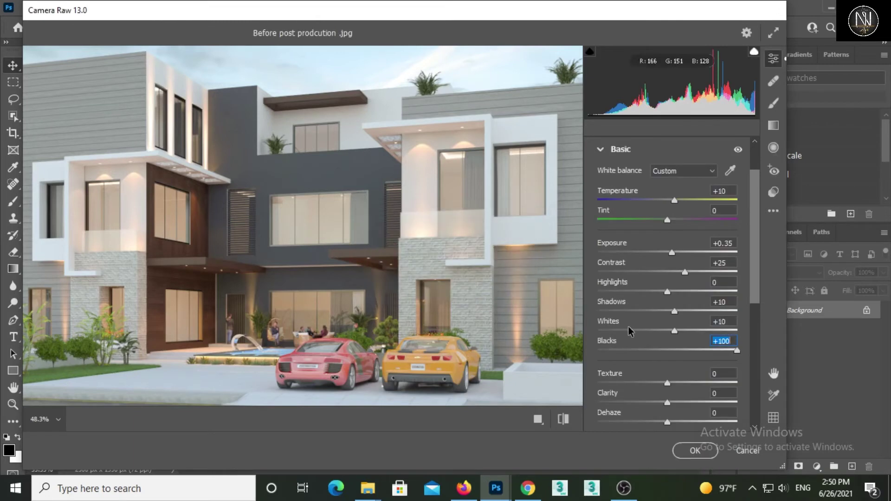
{"action": "type", "text": "15"}
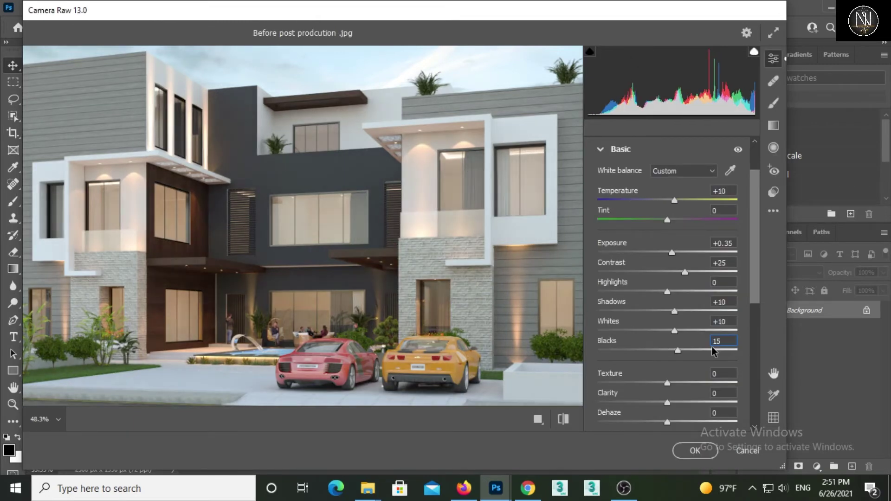
{"action": "scroll", "coordinate": [756, 296], "scroll_direction": "down", "scroll_amount": 2}
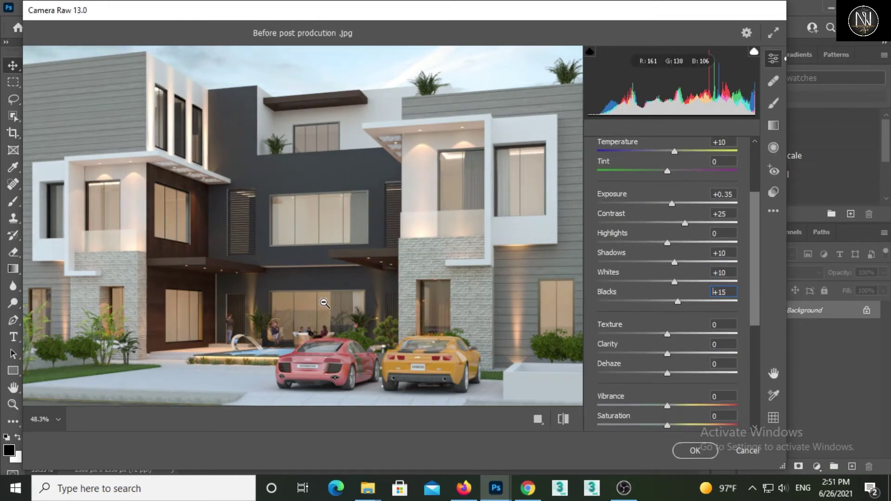
Step: Set Texture to +20 after testing amounts on the stone wall at 100%
{"action": "scroll", "coordinate": [366, 300], "scroll_direction": "down", "scroll_amount": 2}
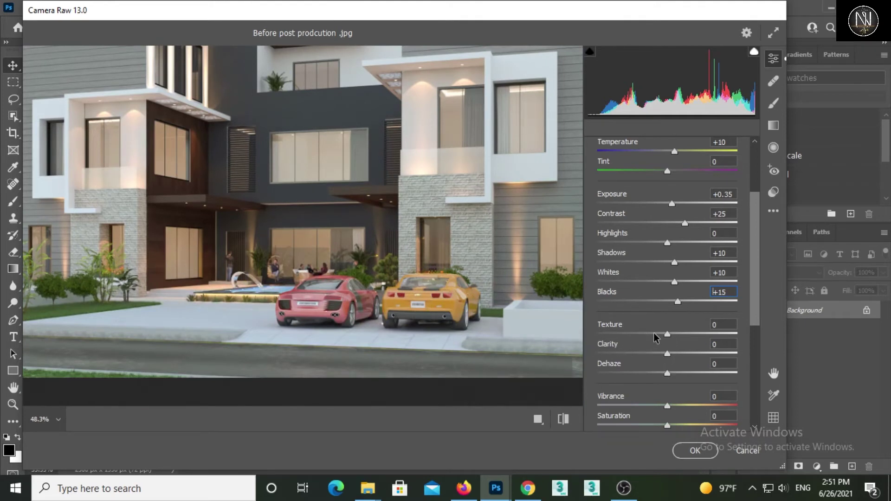
{"action": "mouse_move", "coordinate": [668, 335]}
{"action": "left_mouse_down"}
{"action": "mouse_move", "coordinate": [682, 335]}
{"action": "mouse_move", "coordinate": [666, 335]}
{"action": "left_mouse_up"}
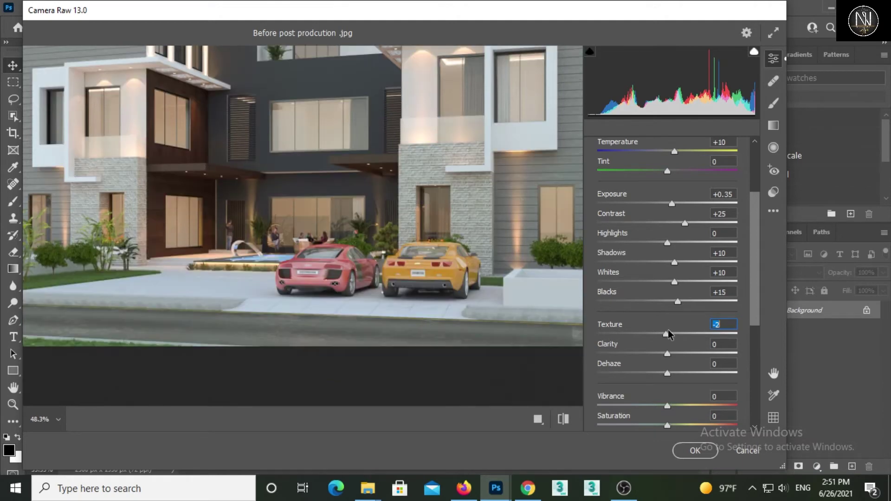
{"action": "left_click_drag", "start_coordinate": [667, 334], "coordinate": [679, 338]}
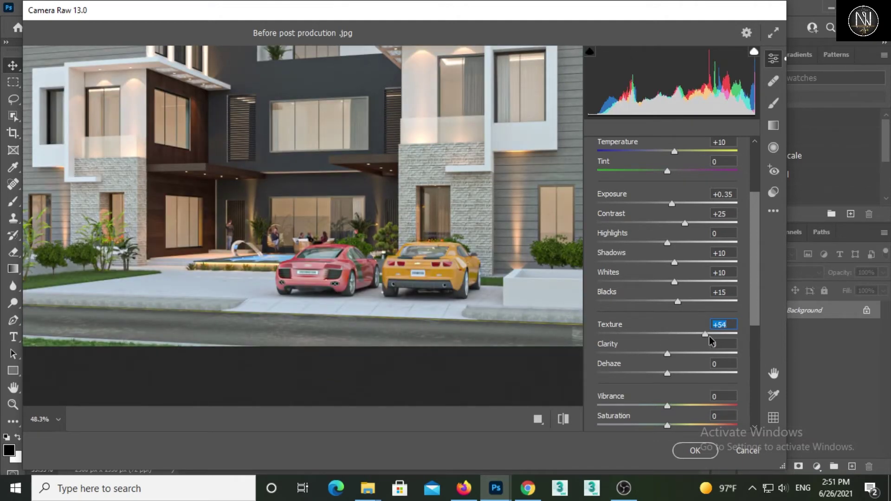
{"action": "mouse_move", "coordinate": [708, 338]}
{"action": "left_mouse_down"}
{"action": "mouse_move", "coordinate": [742, 338]}
{"action": "mouse_move", "coordinate": [583, 335]}
{"action": "left_mouse_up"}
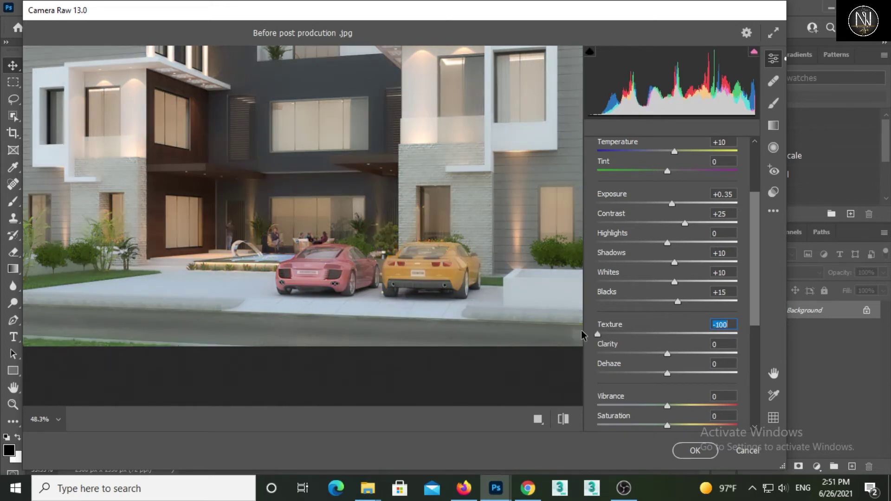
{"action": "mouse_move", "coordinate": [583, 335]}
{"action": "left_mouse_down"}
{"action": "mouse_move", "coordinate": [712, 344]}
{"action": "mouse_move", "coordinate": [696, 346]}
{"action": "left_mouse_up"}
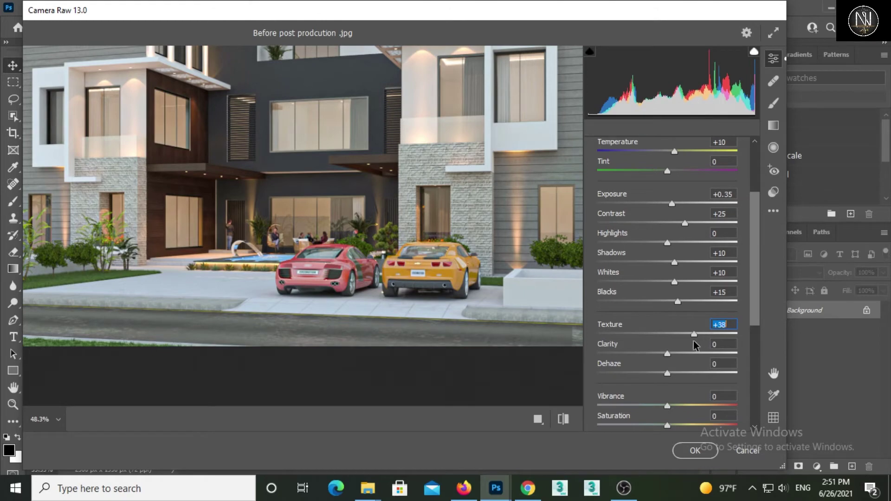
{"action": "left_click", "coordinate": [476, 219]}
{"action": "left_click", "coordinate": [392, 251]}
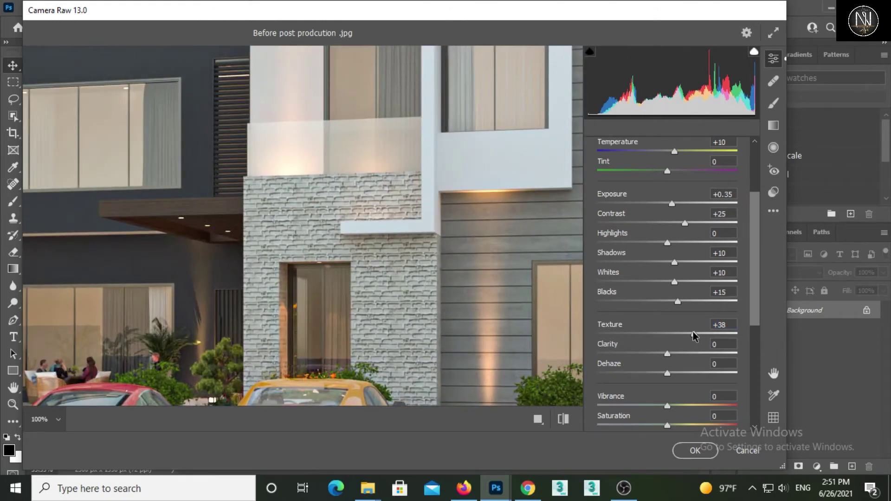
{"action": "mouse_move", "coordinate": [694, 336]}
{"action": "left_mouse_down"}
{"action": "mouse_move", "coordinate": [619, 334]}
{"action": "mouse_move", "coordinate": [699, 339]}
{"action": "left_mouse_up"}
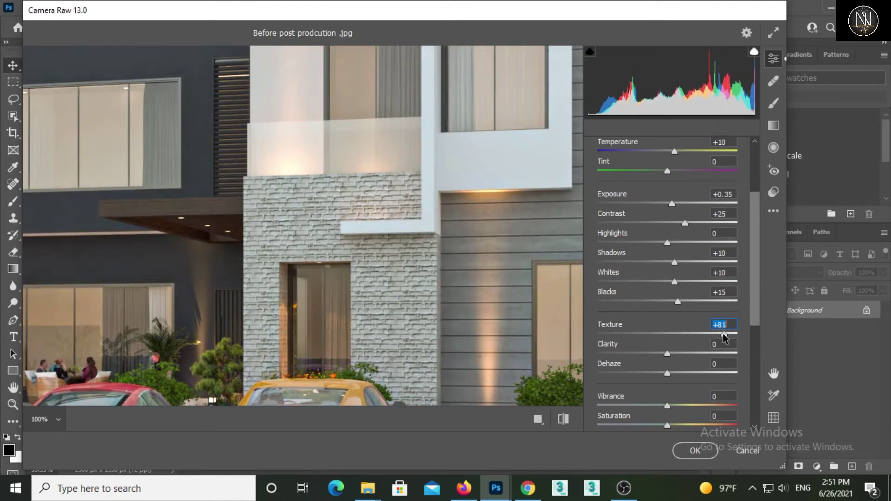
{"action": "left_click_drag", "start_coordinate": [712, 334], "coordinate": [679, 334]}
{"action": "left_click", "coordinate": [426, 319]}
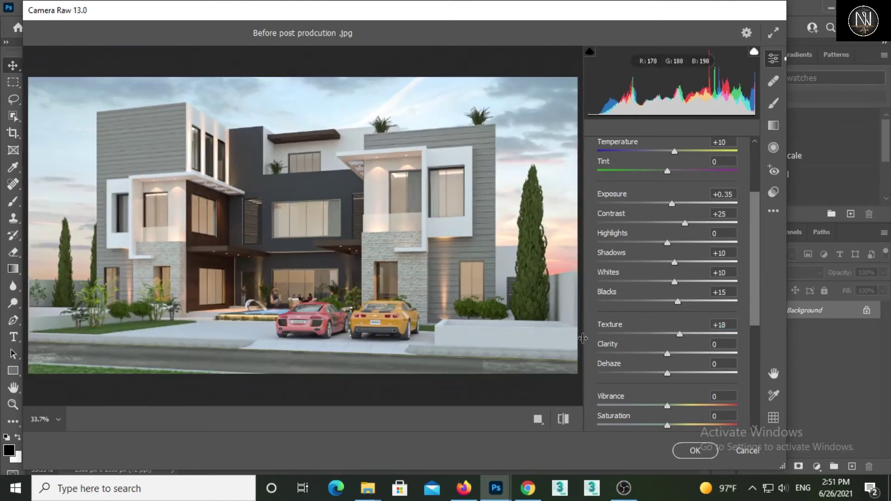
{"action": "type", "text": "0"}
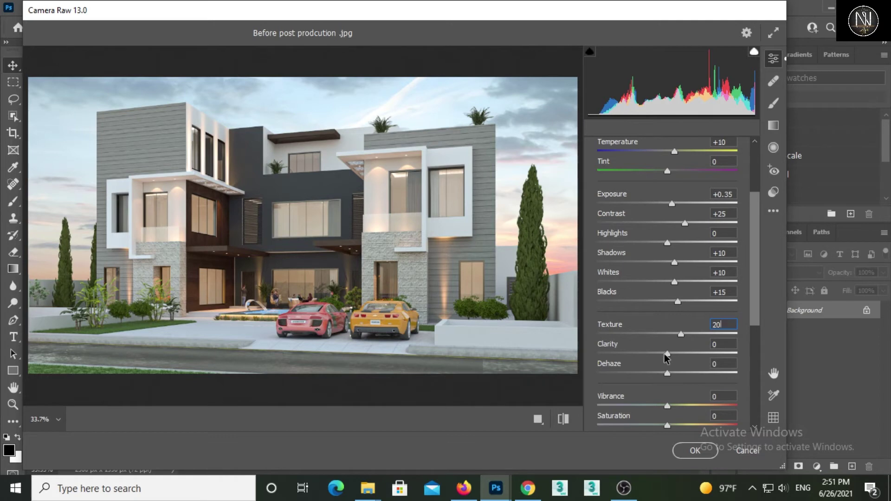
Step: Set Clarity to +20 after testing negative and maximum values
{"action": "mouse_move", "coordinate": [667, 354]}
{"action": "left_mouse_down"}
{"action": "mouse_move", "coordinate": [684, 354]}
{"action": "mouse_move", "coordinate": [633, 357]}
{"action": "left_mouse_up"}
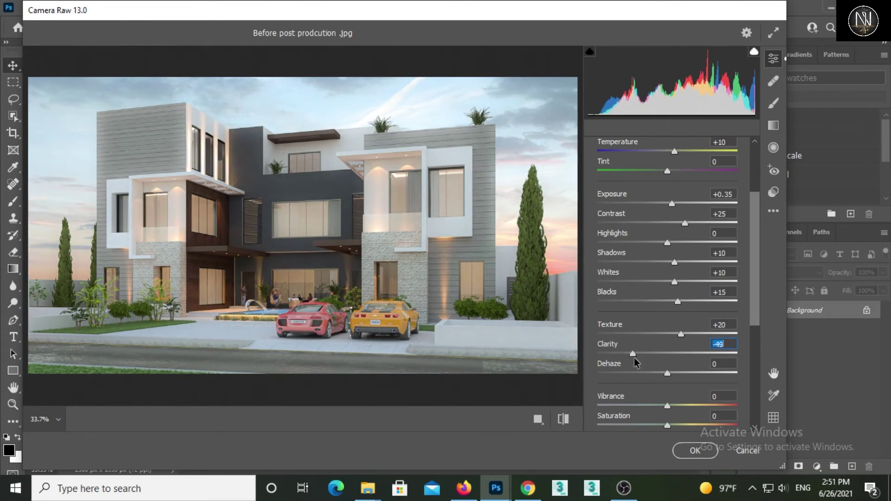
{"action": "mouse_move", "coordinate": [635, 362]}
{"action": "left_mouse_down"}
{"action": "mouse_move", "coordinate": [705, 362]}
{"action": "mouse_move", "coordinate": [694, 362]}
{"action": "left_mouse_up"}
{"action": "type", "text": "20"}
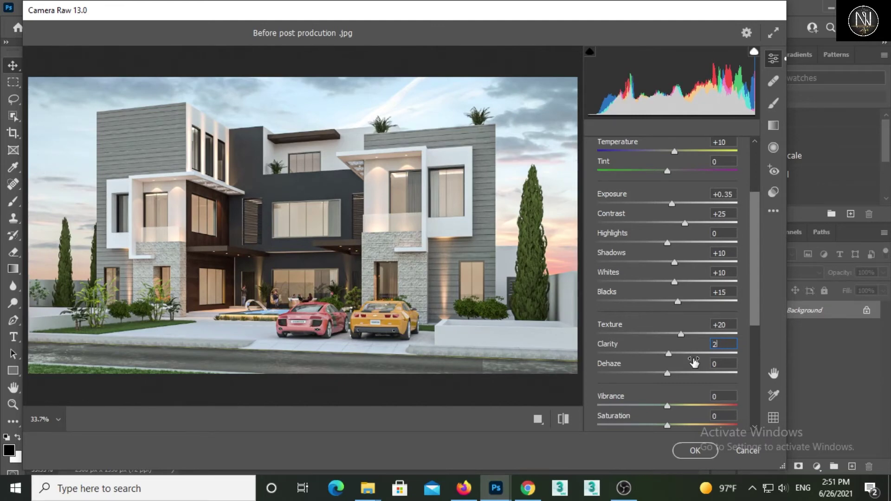
{"action": "left_click_drag", "start_coordinate": [678, 354], "coordinate": [742, 361]}
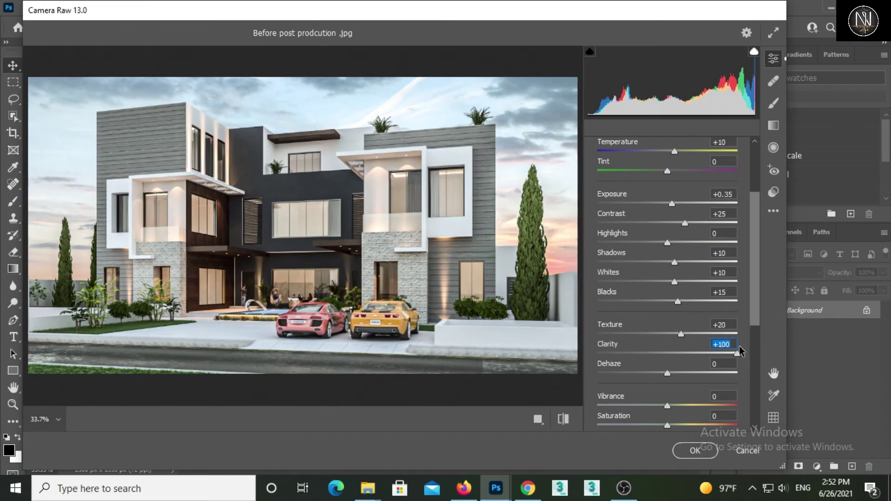
{"action": "type", "text": "20"}
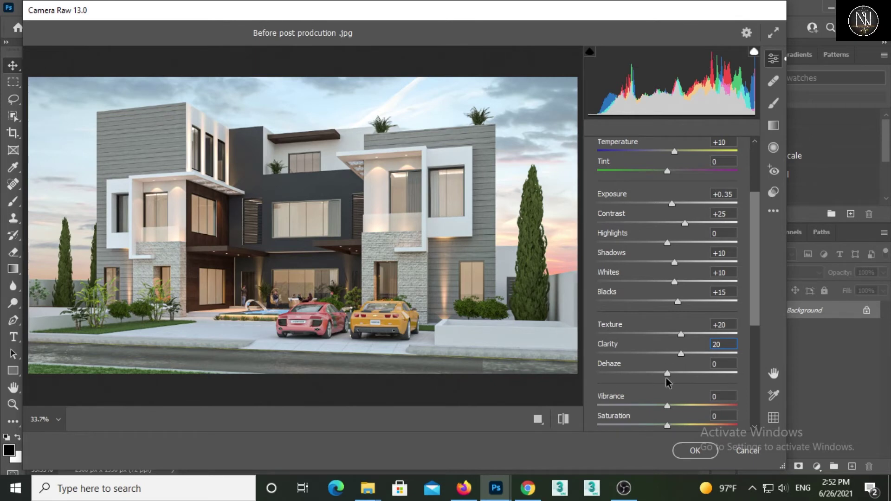
Step: Set Dehaze to +12 after trying a value of 10
{"action": "mouse_move", "coordinate": [667, 378]}
{"action": "left_mouse_down"}
{"action": "mouse_move", "coordinate": [688, 381]}
{"action": "mouse_move", "coordinate": [592, 371]}
{"action": "mouse_move", "coordinate": [740, 384]}
{"action": "mouse_move", "coordinate": [685, 379]}
{"action": "left_mouse_up"}
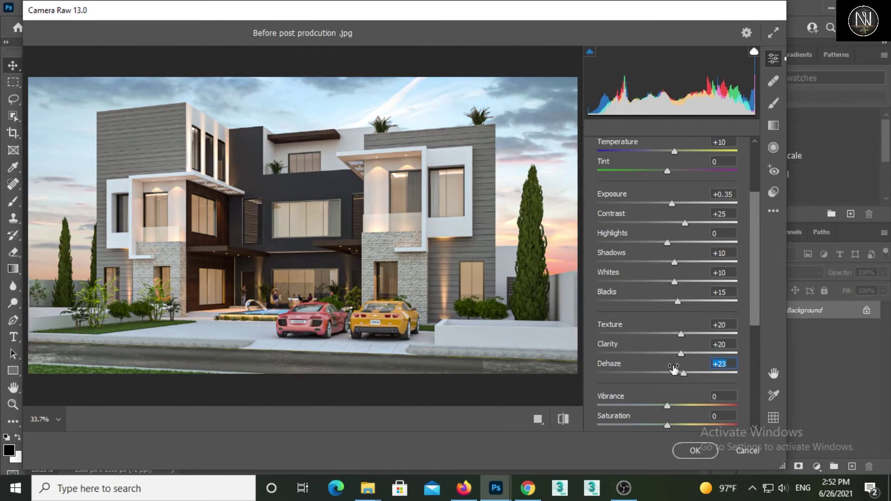
{"action": "type", "text": "10"}
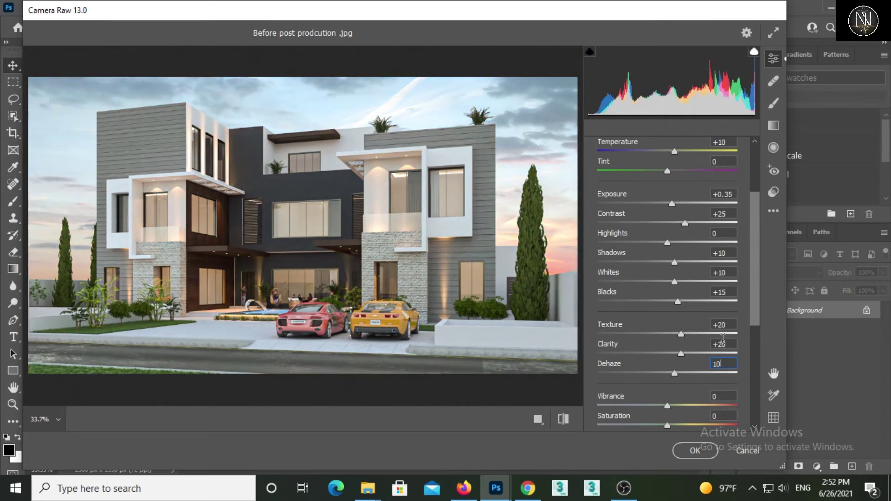
{"action": "double_click", "coordinate": [724, 363]}
{"action": "type", "text": "12"}
{"action": "key", "text": "Return"}
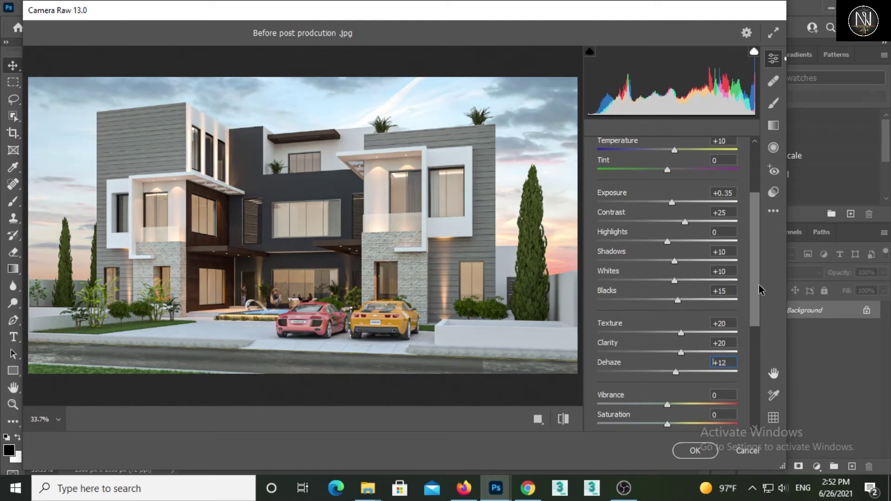
{"action": "scroll", "coordinate": [753, 327], "scroll_direction": "down", "scroll_amount": 5}
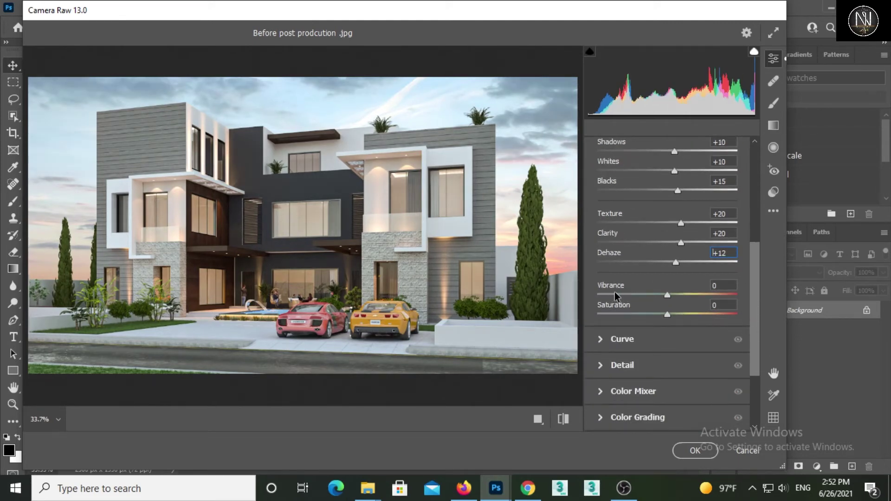
{"action": "left_click_drag", "start_coordinate": [668, 295], "coordinate": [708, 297]}
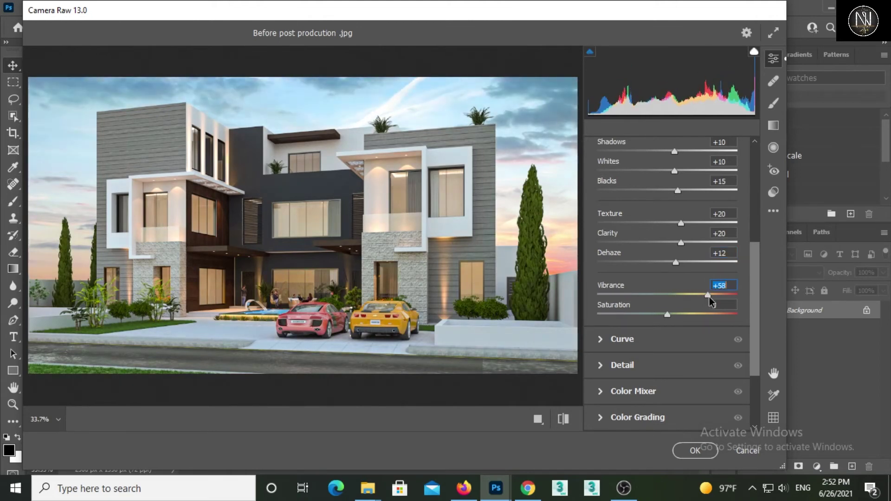
{"action": "mouse_move", "coordinate": [709, 298]}
{"action": "left_mouse_down"}
{"action": "mouse_move", "coordinate": [685, 299]}
{"action": "mouse_move", "coordinate": [726, 299]}
{"action": "left_mouse_up"}
{"action": "type", "text": "0"}
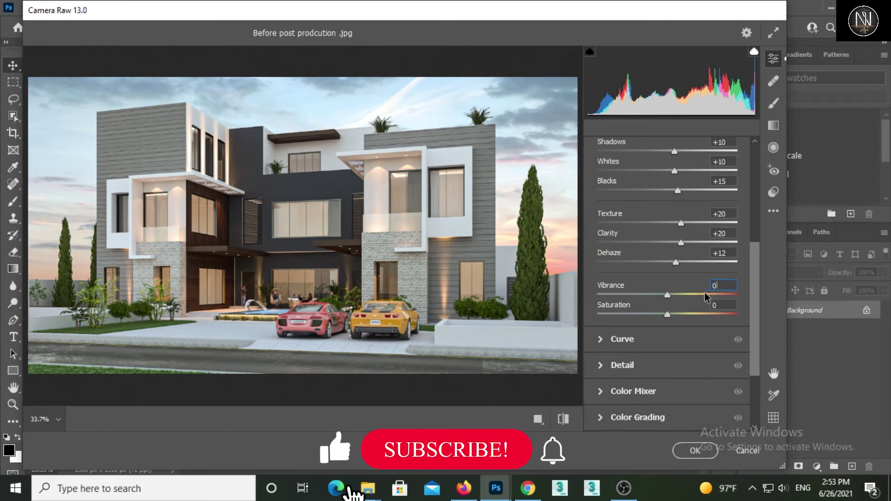
{"action": "left_click_drag", "start_coordinate": [671, 302], "coordinate": [655, 299]}
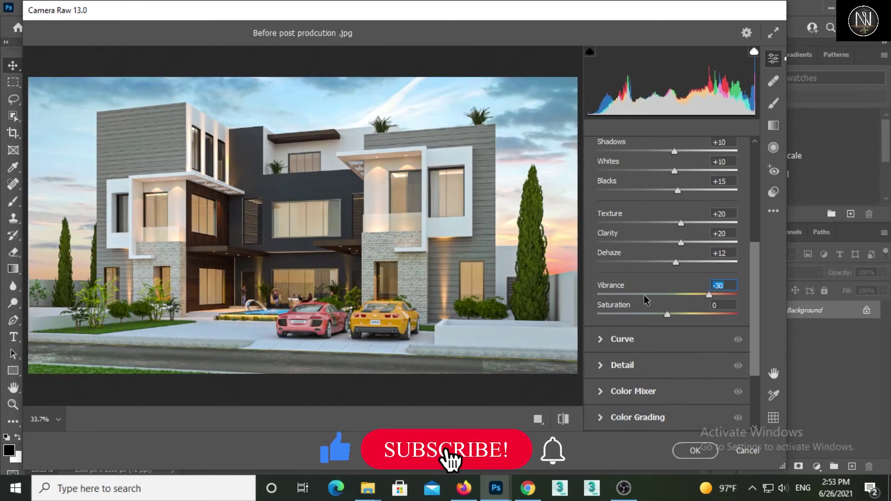
{"action": "type", "text": "0"}
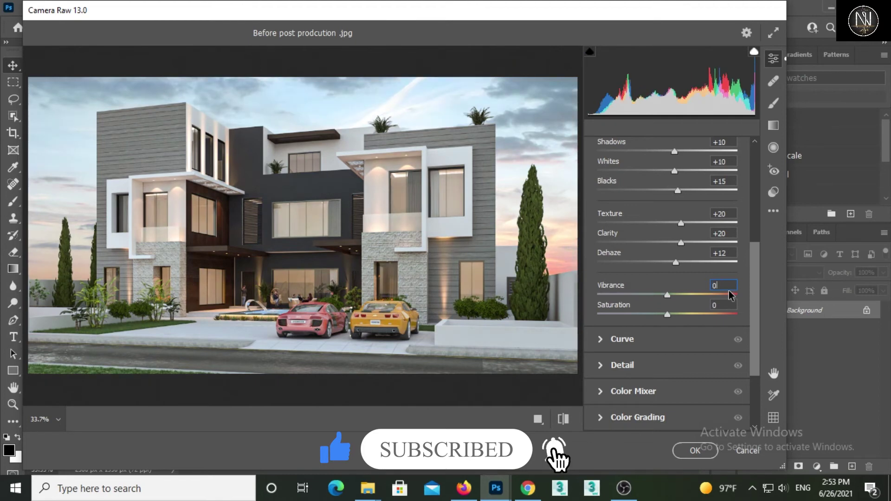
{"action": "left_click_drag", "start_coordinate": [666, 317], "coordinate": [625, 308]}
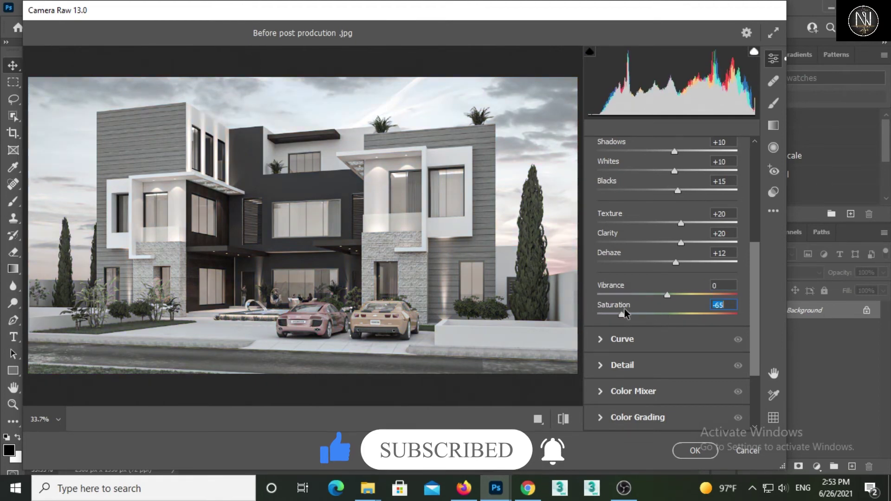
{"action": "left_click_drag", "start_coordinate": [625, 308], "coordinate": [683, 321]}
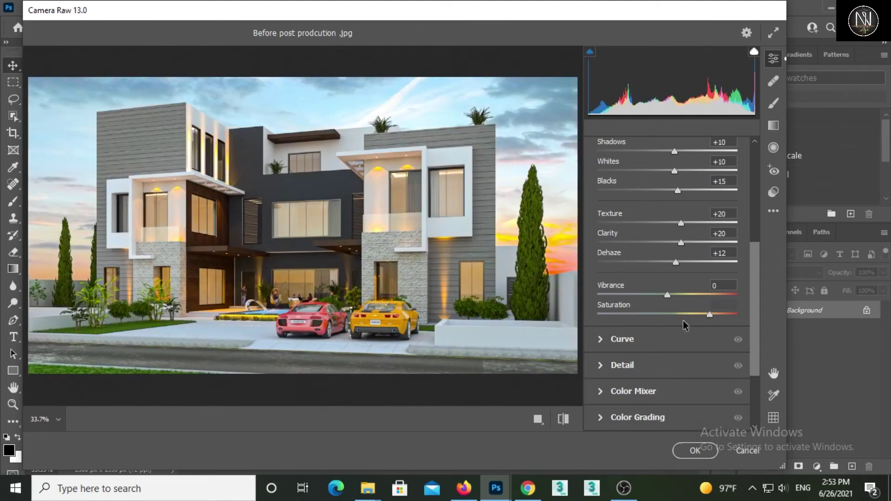
{"action": "type", "text": "0"}
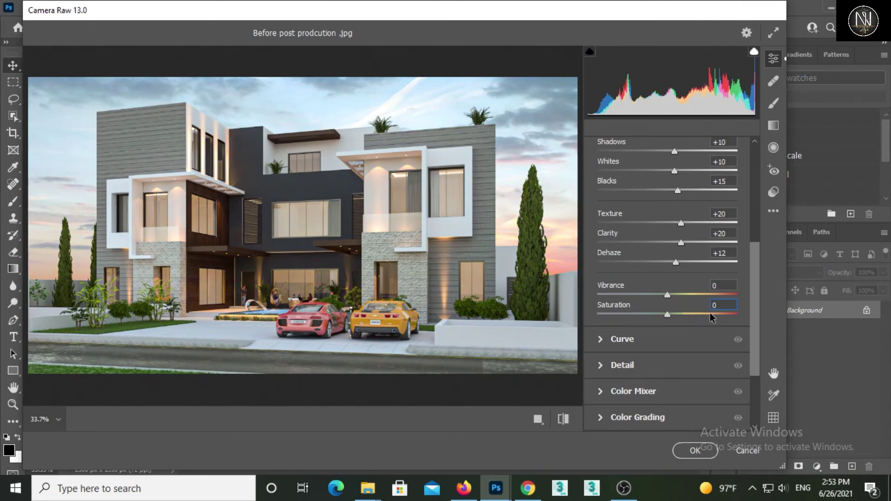
Step: Try brightening the tone curve Highlights, then set Highlights, Lights and Darks back to 0
{"action": "left_click_drag", "start_coordinate": [756, 292], "coordinate": [756, 325]}
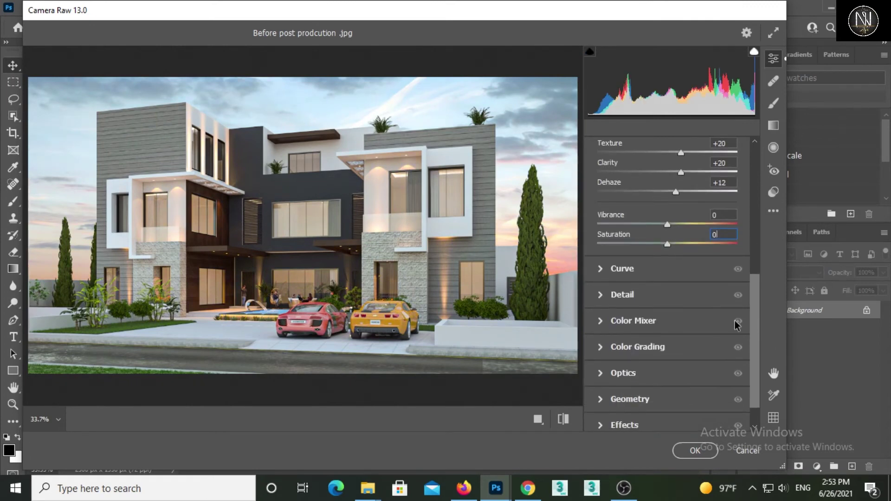
{"action": "left_click", "coordinate": [599, 273]}
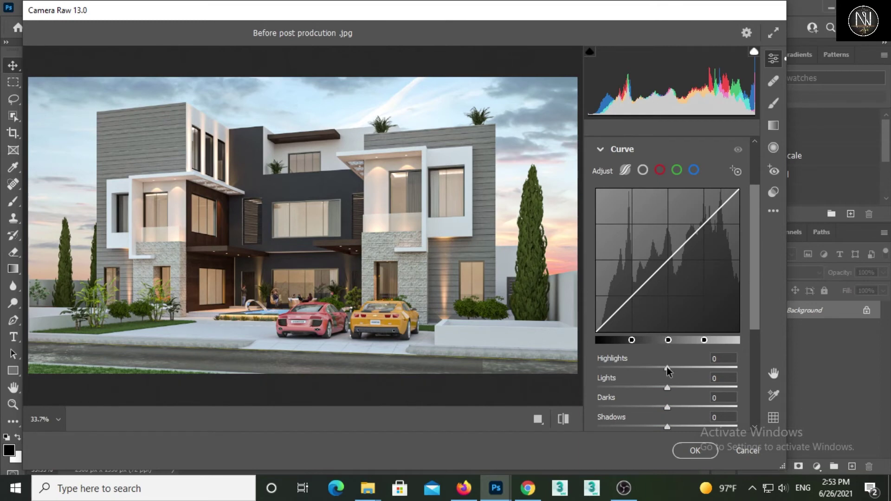
{"action": "mouse_move", "coordinate": [669, 370]}
{"action": "left_mouse_down"}
{"action": "mouse_move", "coordinate": [705, 369]}
{"action": "mouse_move", "coordinate": [674, 369]}
{"action": "mouse_move", "coordinate": [686, 369]}
{"action": "mouse_move", "coordinate": [693, 388]}
{"action": "mouse_move", "coordinate": [670, 387]}
{"action": "mouse_move", "coordinate": [685, 408]}
{"action": "mouse_move", "coordinate": [648, 408]}
{"action": "mouse_move", "coordinate": [655, 408]}
{"action": "left_mouse_up"}
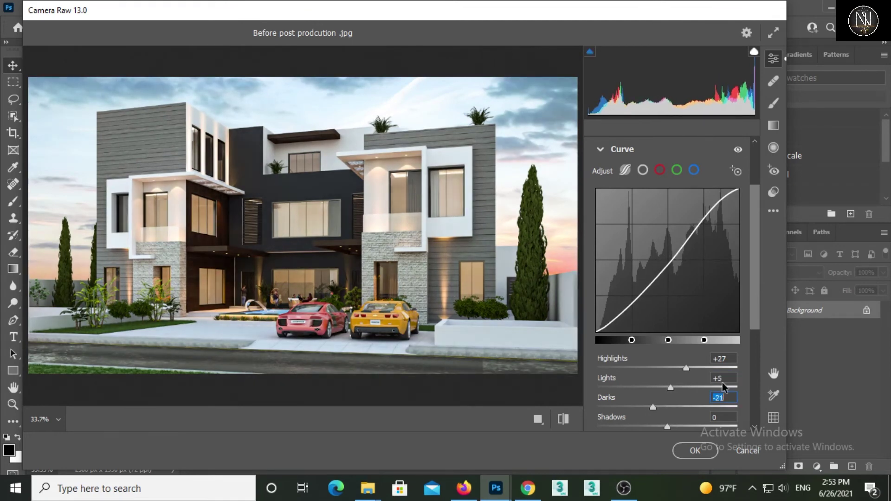
{"action": "left_click", "coordinate": [722, 359]}
{"action": "type", "text": "0"}
{"action": "key", "text": "Tab"}
{"action": "type", "text": "0"}
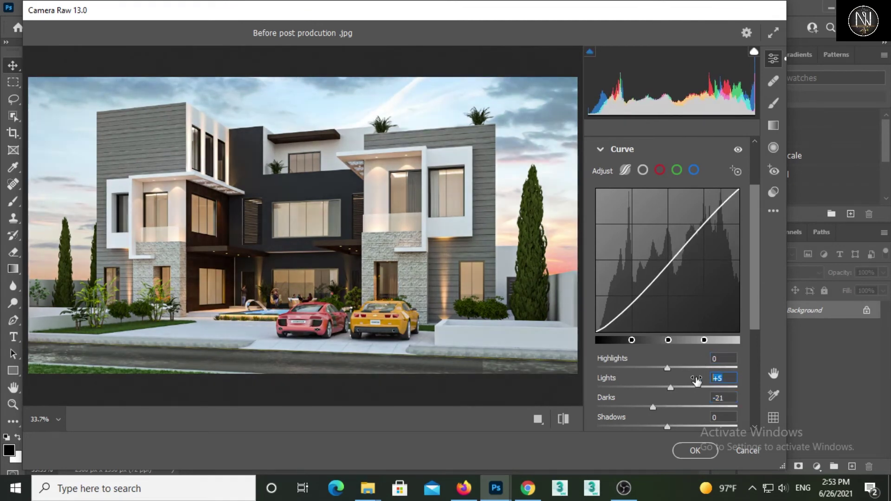
{"action": "key", "text": "Tab"}
{"action": "type", "text": "0"}
{"action": "key", "text": "Return"}
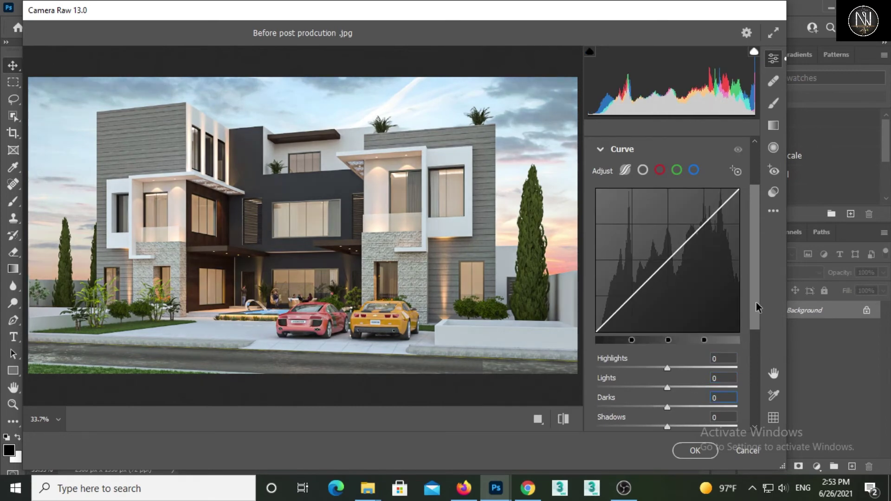
{"action": "scroll", "coordinate": [756, 349], "scroll_direction": "down", "scroll_amount": 3}
Step: In the Color Mixer Hue tab, test a magenta shift on the red car's hue, then reset it to 0
{"action": "left_click", "coordinate": [698, 242]}
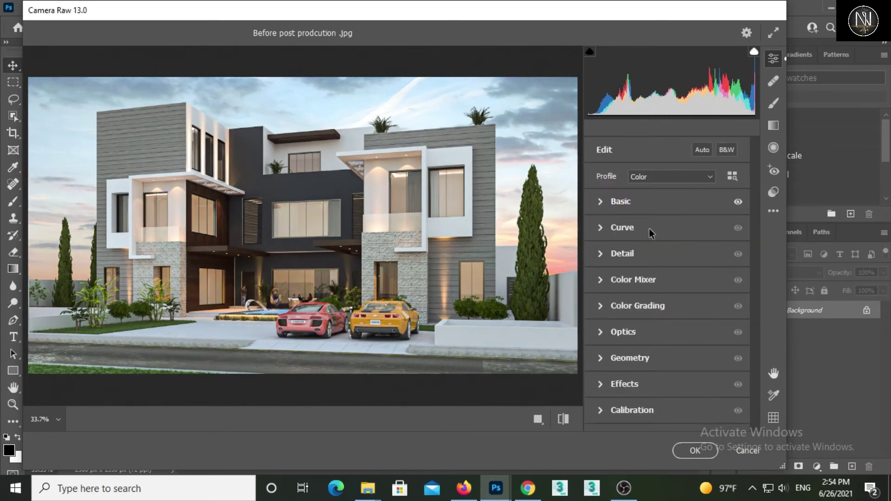
{"action": "left_click", "coordinate": [600, 280]}
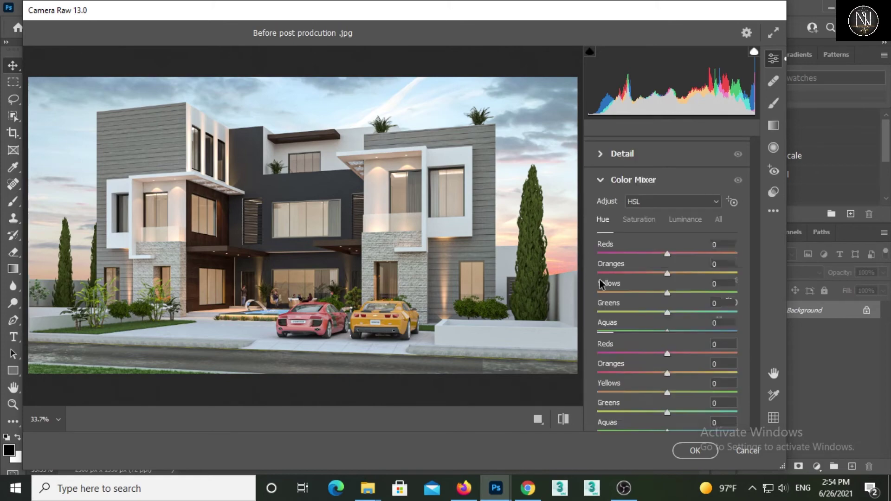
{"action": "left_click", "coordinate": [312, 327]}
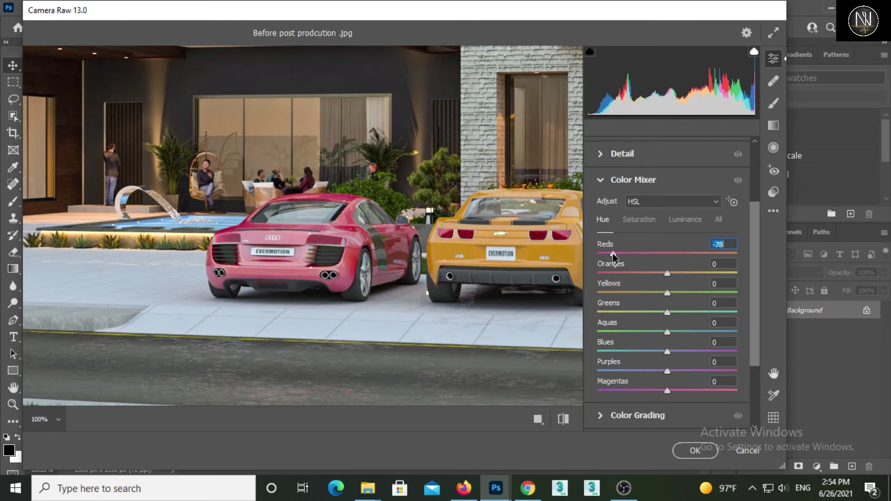
{"action": "mouse_move", "coordinate": [668, 254]}
{"action": "left_mouse_down"}
{"action": "mouse_move", "coordinate": [684, 255]}
{"action": "mouse_move", "coordinate": [577, 260]}
{"action": "mouse_move", "coordinate": [746, 255]}
{"action": "mouse_move", "coordinate": [632, 251]}
{"action": "mouse_move", "coordinate": [691, 253]}
{"action": "mouse_move", "coordinate": [627, 259]}
{"action": "mouse_move", "coordinate": [670, 267]}
{"action": "left_mouse_up"}
{"action": "type", "text": "0"}
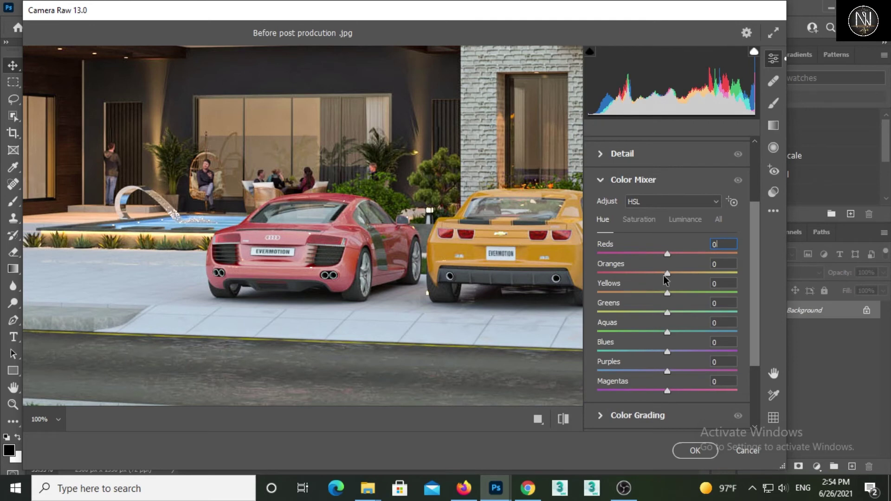
Step: Try the orange hue at 62 and a pink shift, then return it to 0
{"action": "left_click_drag", "start_coordinate": [668, 273], "coordinate": [729, 274]}
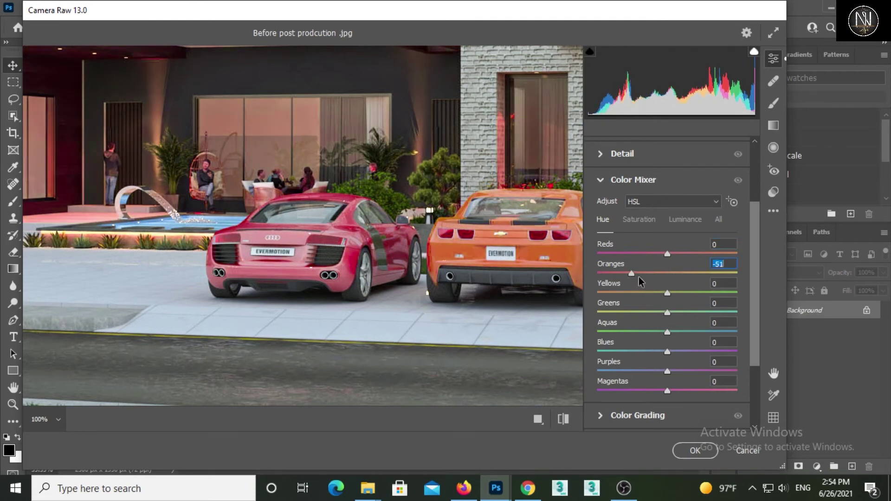
{"action": "type", "text": "62"}
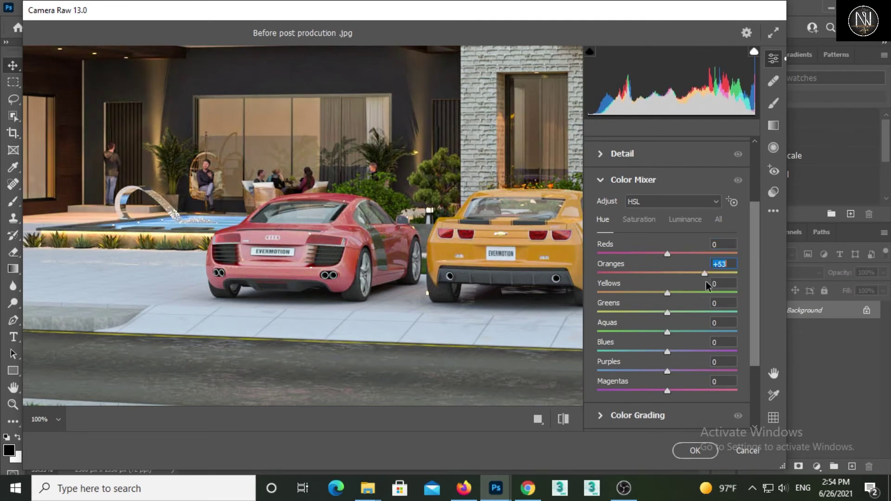
{"action": "left_click", "coordinate": [477, 267]}
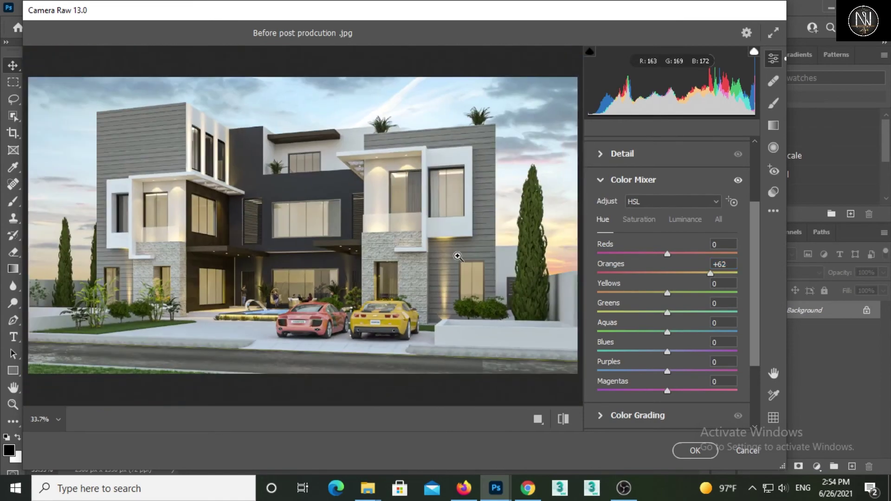
{"action": "left_click", "coordinate": [459, 269]}
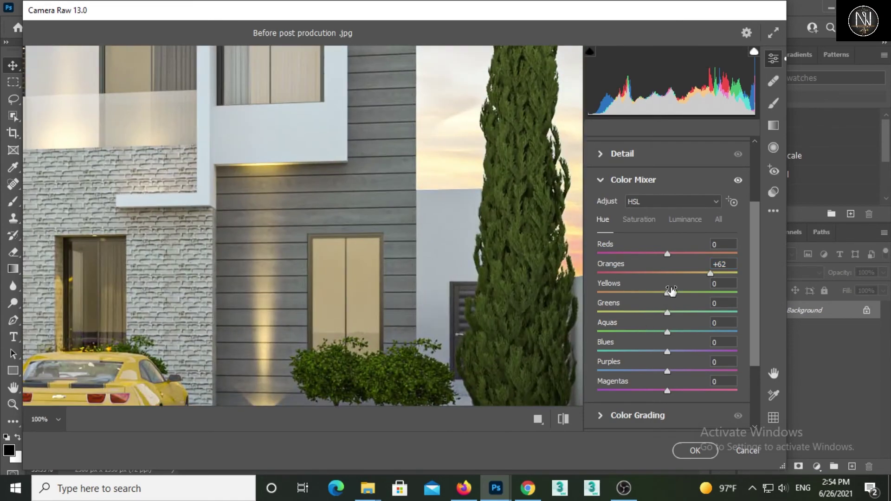
{"action": "left_click_drag", "start_coordinate": [711, 277], "coordinate": [653, 276]}
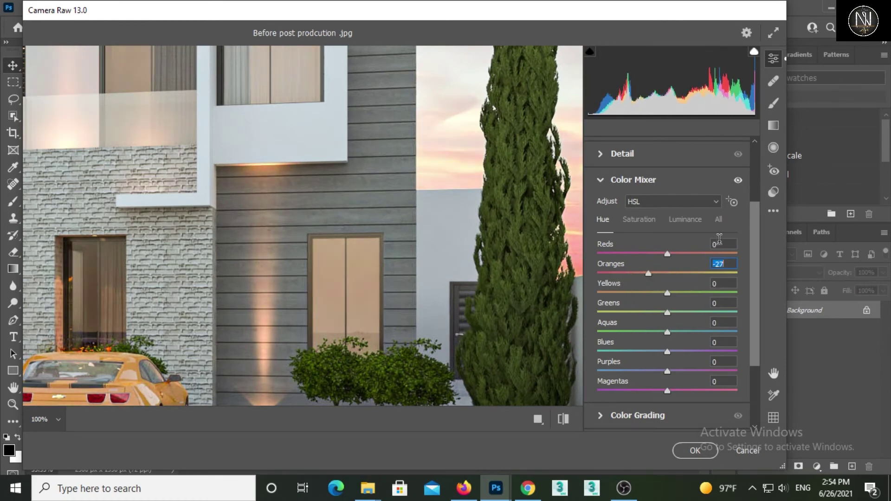
{"action": "type", "text": "0"}
Step: Shift the Greens hue toward blue on the plants left of the house, then reset Greens to 0
{"action": "scroll", "coordinate": [753, 299], "scroll_direction": "down", "scroll_amount": 1}
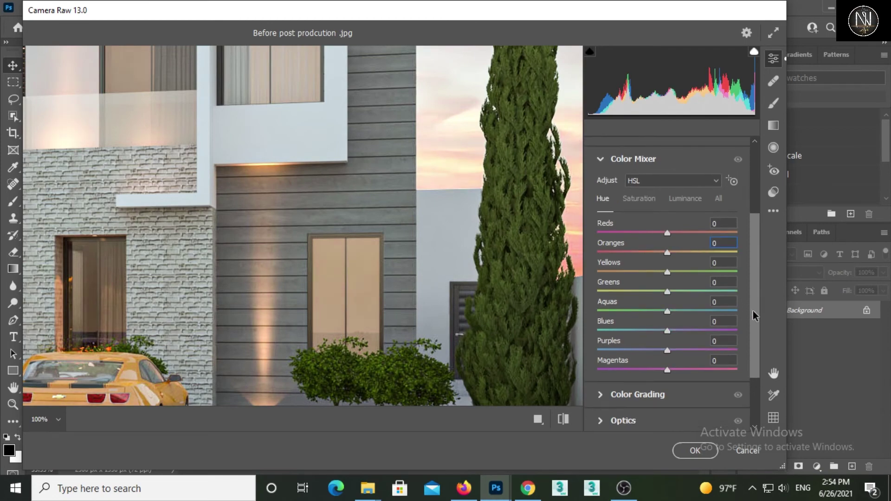
{"action": "left_click", "coordinate": [307, 333]}
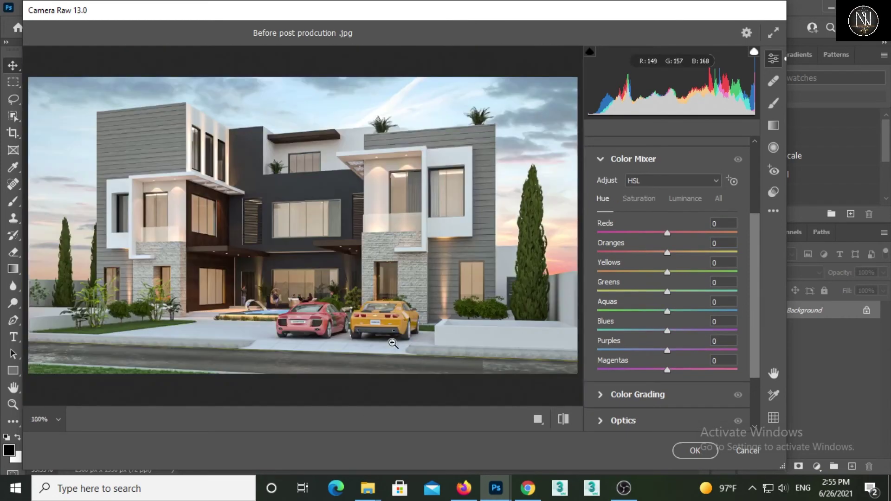
{"action": "left_click", "coordinate": [434, 356]}
{"action": "left_click", "coordinate": [398, 278]}
{"action": "left_click", "coordinate": [101, 333]}
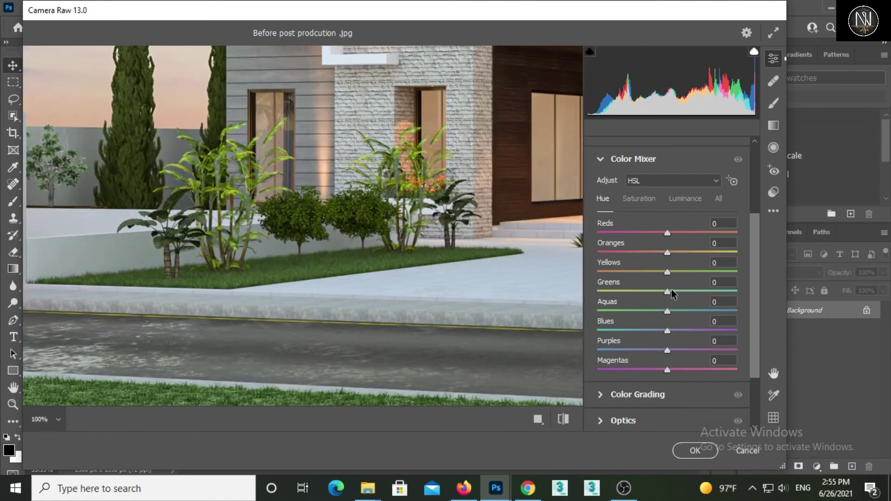
{"action": "mouse_move", "coordinate": [667, 295]}
{"action": "left_mouse_down"}
{"action": "mouse_move", "coordinate": [722, 295]}
{"action": "mouse_move", "coordinate": [605, 294]}
{"action": "mouse_move", "coordinate": [747, 297]}
{"action": "mouse_move", "coordinate": [599, 294]}
{"action": "mouse_move", "coordinate": [677, 292]}
{"action": "left_mouse_up"}
{"action": "type", "text": "0"}
{"action": "left_click_drag", "start_coordinate": [752, 251], "coordinate": [752, 297]}
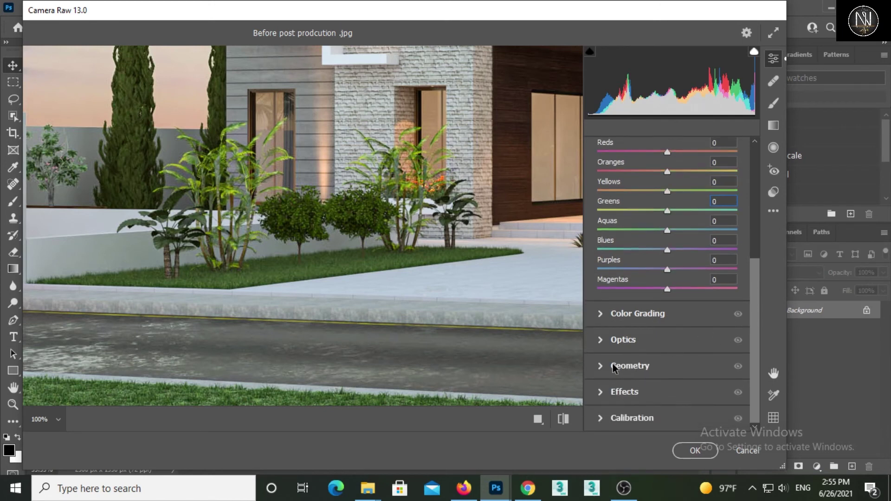
Step: Open the Effects settings, fit the house in the preview, and add grain then remove it
{"action": "left_click", "coordinate": [601, 387]}
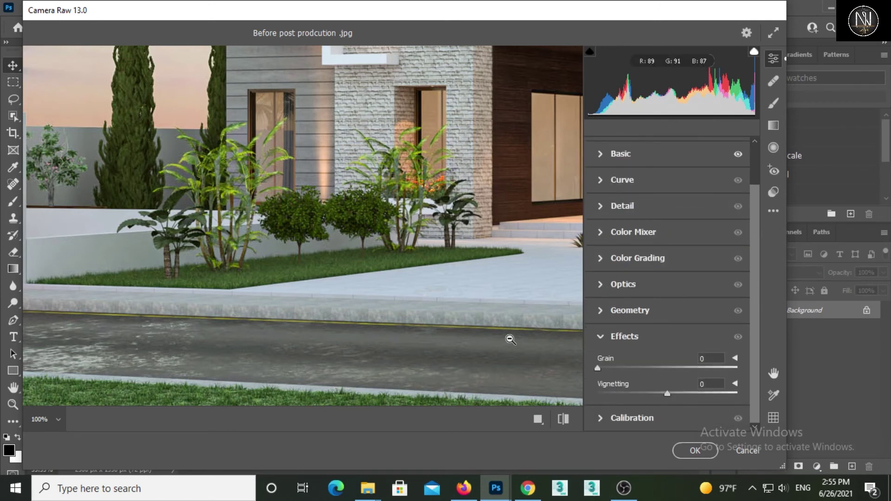
{"action": "left_click", "coordinate": [391, 308]}
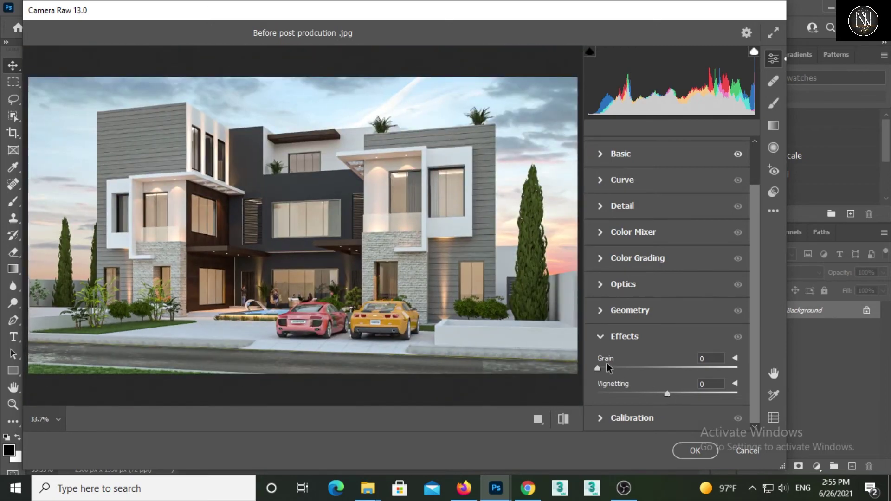
{"action": "mouse_move", "coordinate": [601, 369]}
{"action": "left_mouse_down"}
{"action": "mouse_move", "coordinate": [676, 368]}
{"action": "mouse_move", "coordinate": [605, 369]}
{"action": "left_mouse_up"}
{"action": "left_click_drag", "start_coordinate": [677, 376], "coordinate": [488, 374]}
Step: Try a dark edge vignette, set Vignetting back to 0, and apply the Camera Raw edits
{"action": "mouse_move", "coordinate": [667, 394]}
{"action": "left_mouse_down"}
{"action": "mouse_move", "coordinate": [624, 392]}
{"action": "mouse_move", "coordinate": [753, 406]}
{"action": "mouse_move", "coordinate": [654, 404]}
{"action": "mouse_move", "coordinate": [672, 402]}
{"action": "left_mouse_up"}
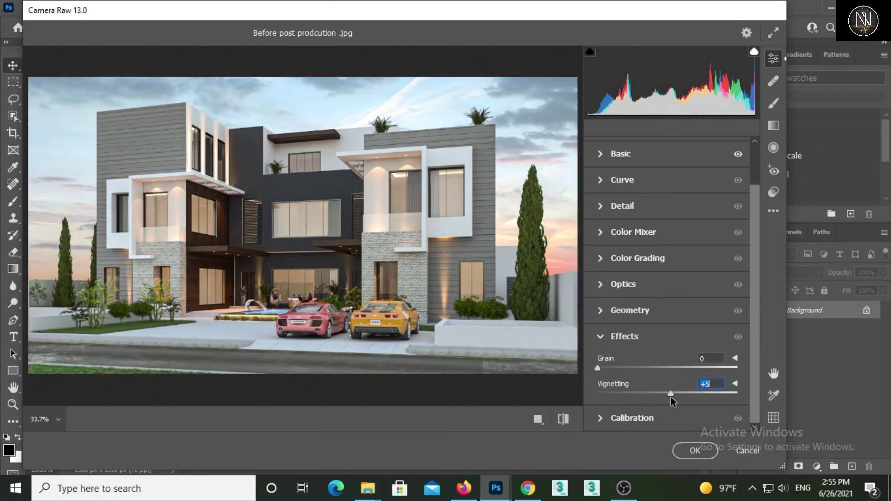
{"action": "mouse_move", "coordinate": [672, 402]}
{"action": "left_mouse_down"}
{"action": "mouse_move", "coordinate": [652, 399]}
{"action": "mouse_move", "coordinate": [676, 399]}
{"action": "mouse_move", "coordinate": [667, 402]}
{"action": "left_mouse_up"}
{"action": "left_click_drag", "start_coordinate": [658, 398], "coordinate": [666, 400]}
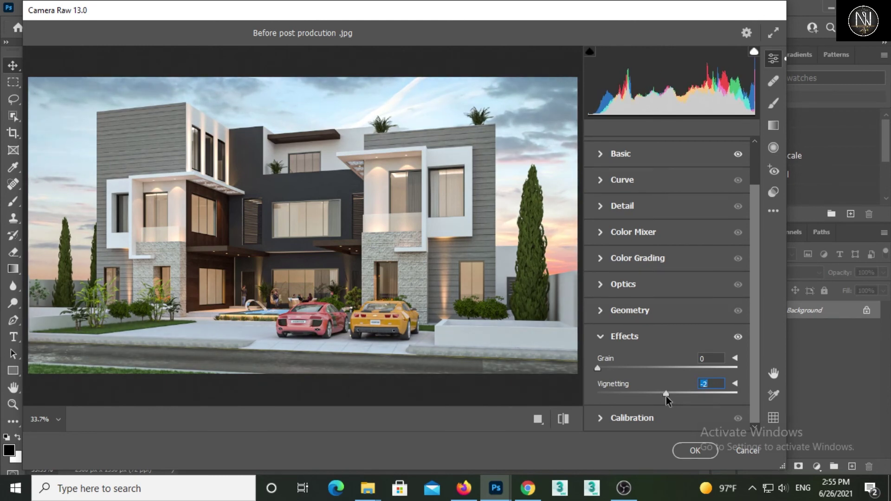
{"action": "type", "text": "0"}
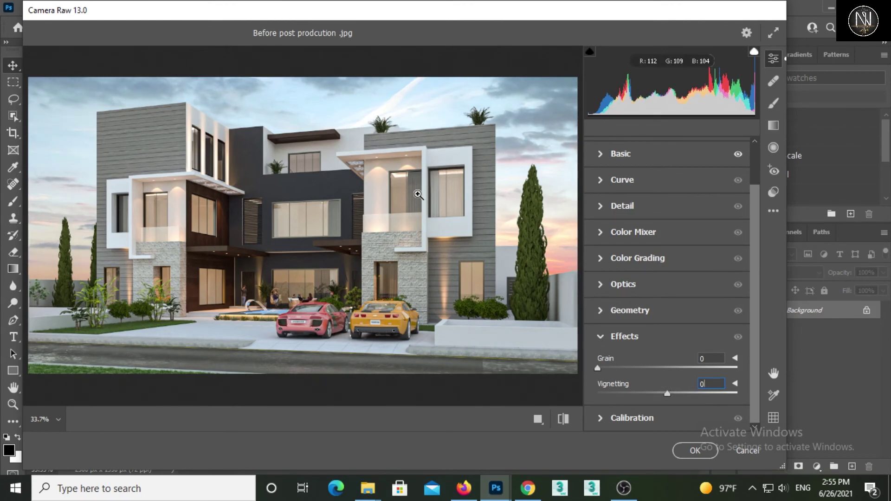
{"action": "left_click", "coordinate": [696, 451]}
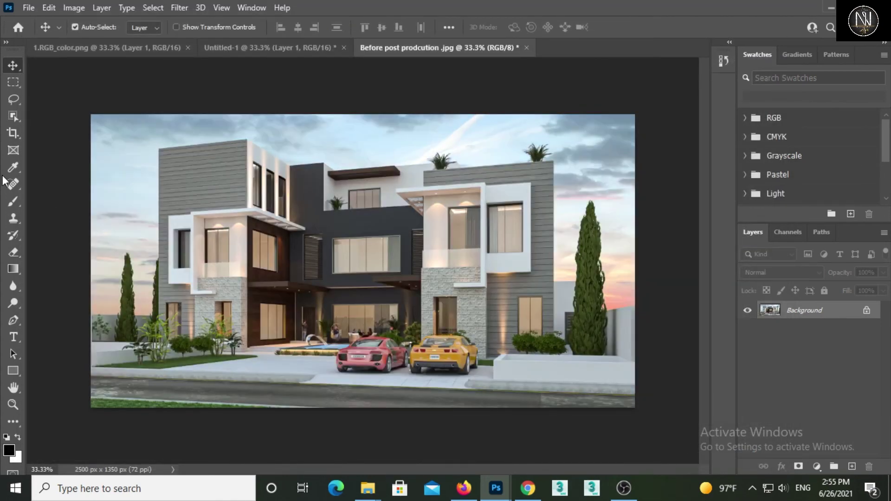
Step: Save a copy as 'After post prodcution' JPEG, accepting the default JPEG quality options
{"action": "left_click", "coordinate": [29, 8]}
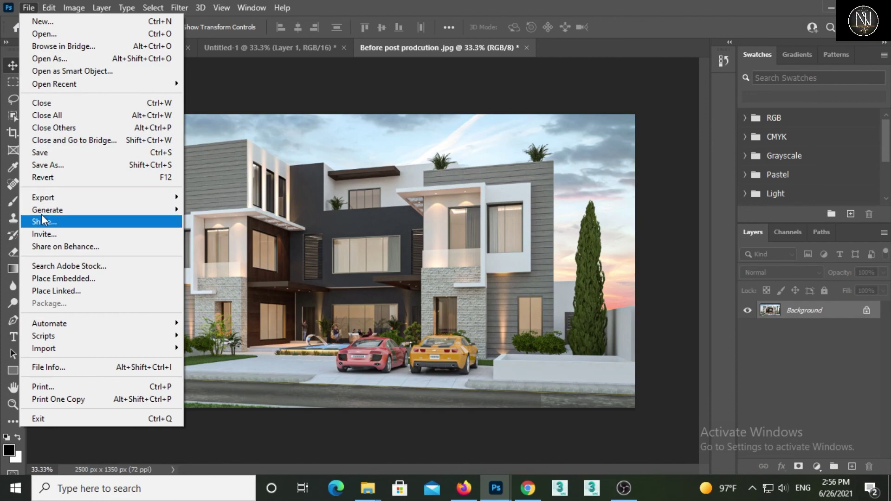
{"action": "left_click", "coordinate": [53, 166]}
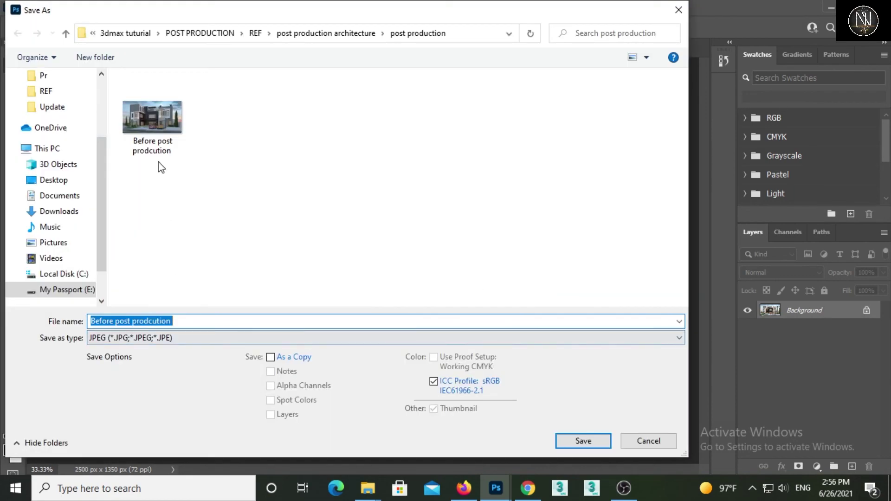
{"action": "left_click", "coordinate": [153, 139]}
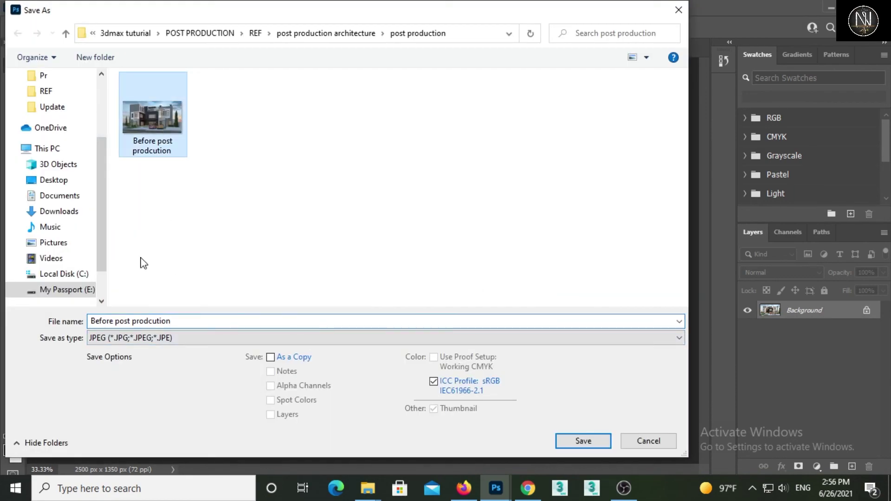
{"action": "left_click", "coordinate": [116, 321]}
{"action": "left_click", "coordinate": [114, 320]}
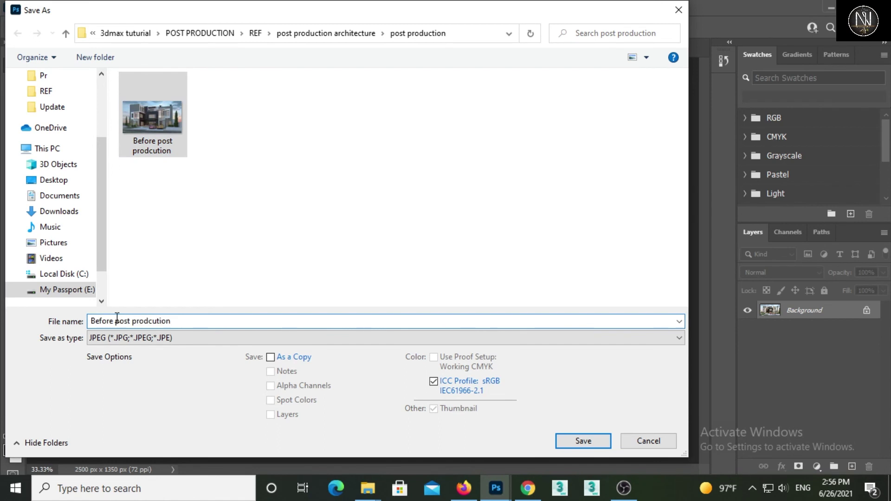
{"action": "key", "text": "BackSpace"}
{"action": "key", "text": "BackSpace"}
{"action": "key", "text": "BackSpace"}
{"action": "key", "text": "BackSpace"}
{"action": "key", "text": "BackSpace"}
{"action": "key", "text": "BackSpace"}
{"action": "type", "text": "A"}
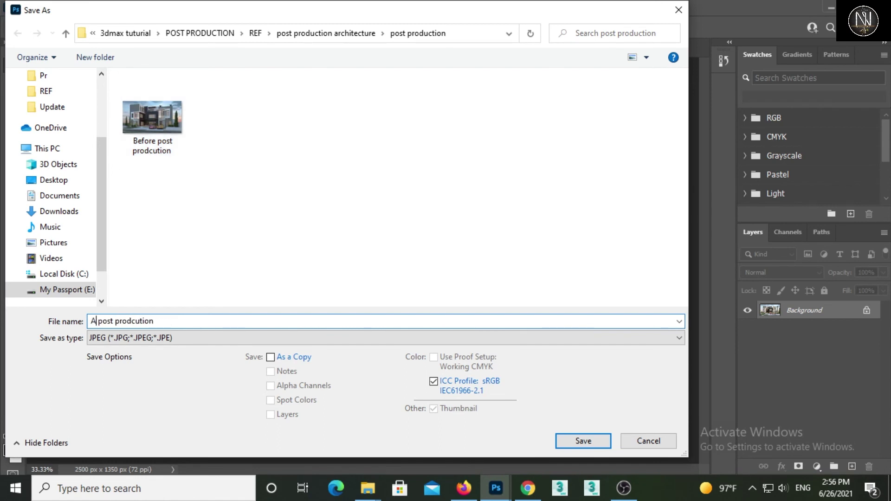
{"action": "type", "text": "ftee"}
{"action": "key", "text": "BackSpace"}
{"action": "type", "text": "r"}
{"action": "left_click", "coordinate": [575, 443]}
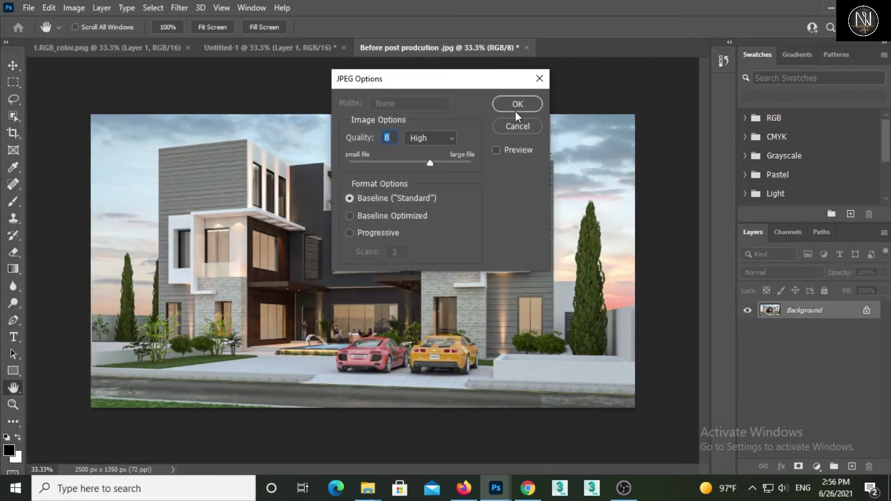
{"action": "left_click", "coordinate": [517, 106]}
{"action": "mouse_move", "coordinate": [367, 488]}
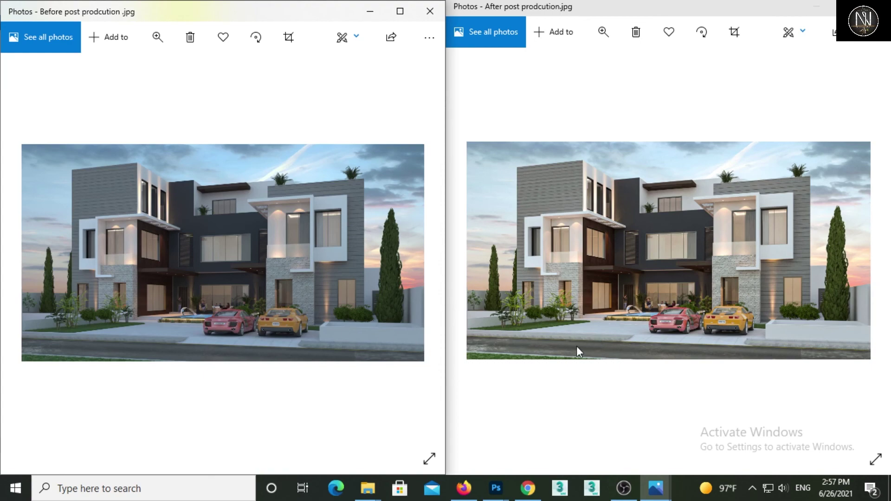
Step: Zoom into the After image, maximize its window and switch to the Before image
{"action": "double_click", "coordinate": [602, 313]}
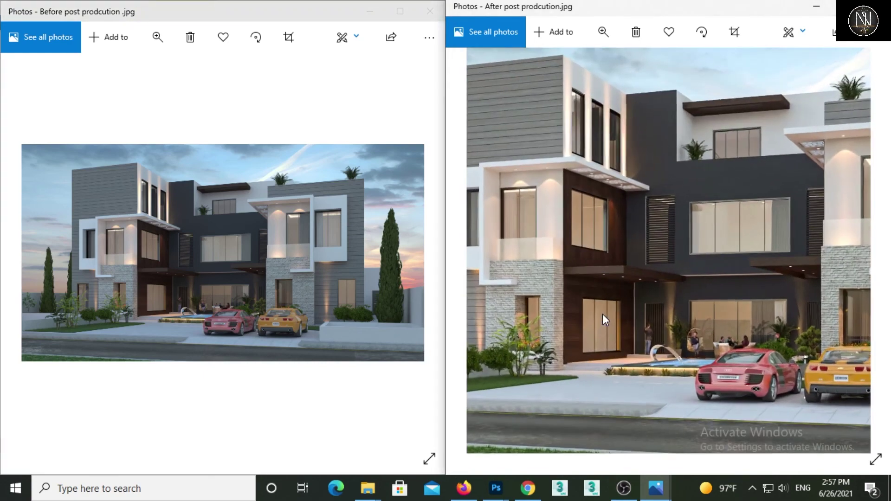
{"action": "left_click", "coordinate": [849, 6]}
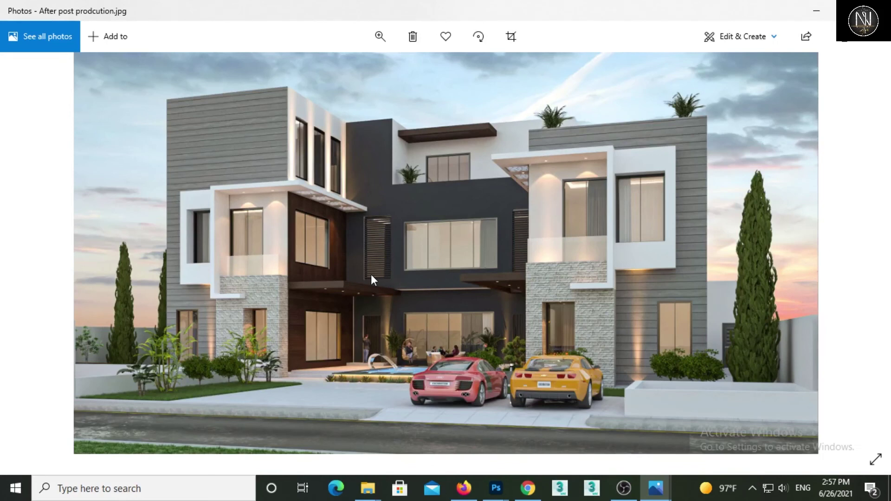
{"action": "key", "text": "Right"}
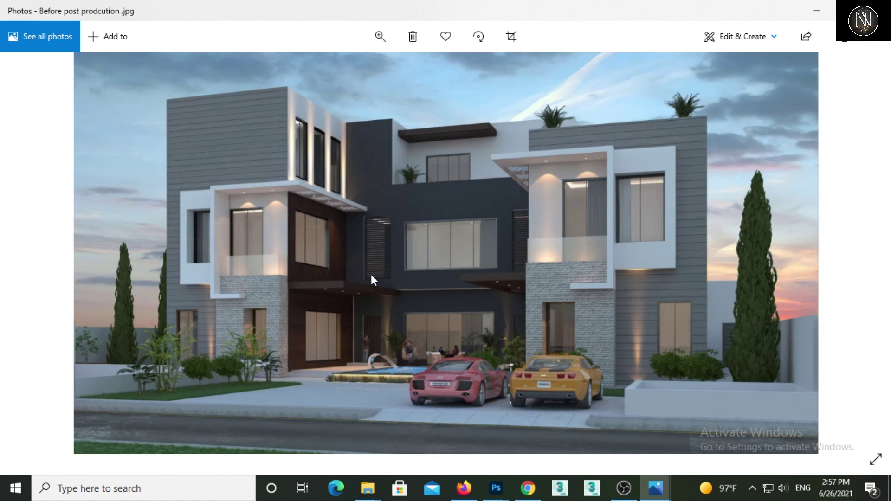
Step: Flip back and forth between the Before and After images, ending on After
{"action": "key", "text": "Left"}
{"action": "key", "text": "Right"}
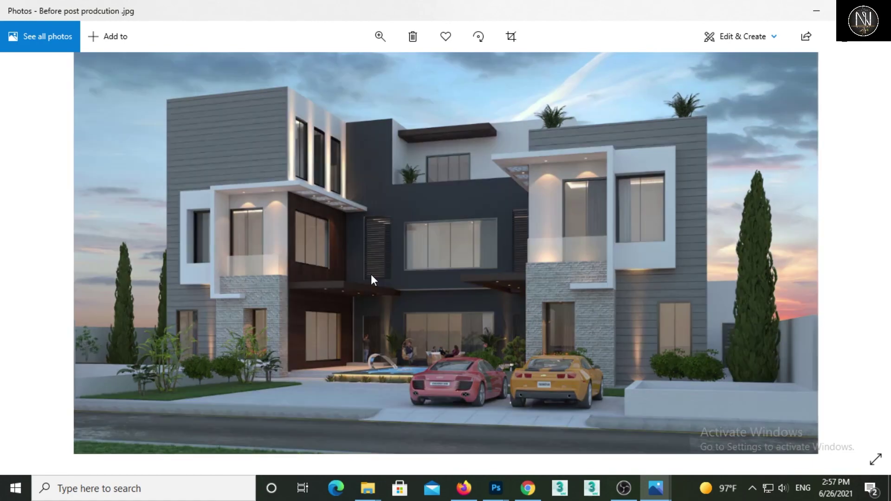
{"action": "key", "text": "Left"}
{"action": "key", "text": "Right"}
{"action": "key", "text": "Left"}
{"action": "key", "text": "Right"}
{"action": "key", "text": "Left"}
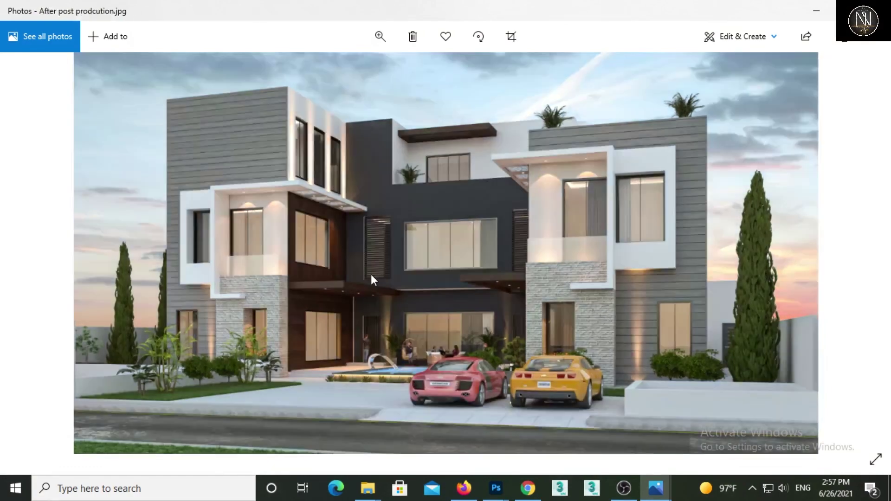
{"action": "key", "text": "Right"}
{"action": "key", "text": "Left"}
{"action": "key", "text": "Right"}
{"action": "key", "text": "Left"}
{"action": "key", "text": "Right"}
{"action": "key", "text": "Left"}
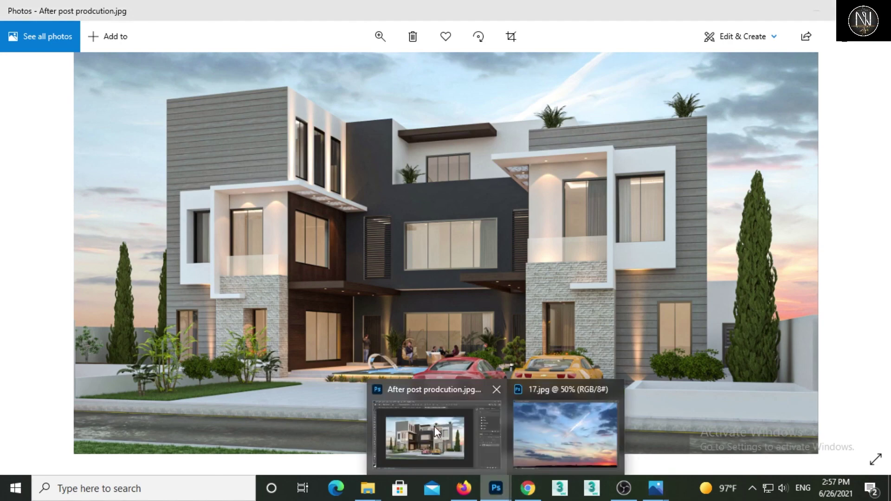
Step: Return to the After post prodcution document in Photoshop and close the Filter menu unused
{"action": "left_click", "coordinate": [434, 426]}
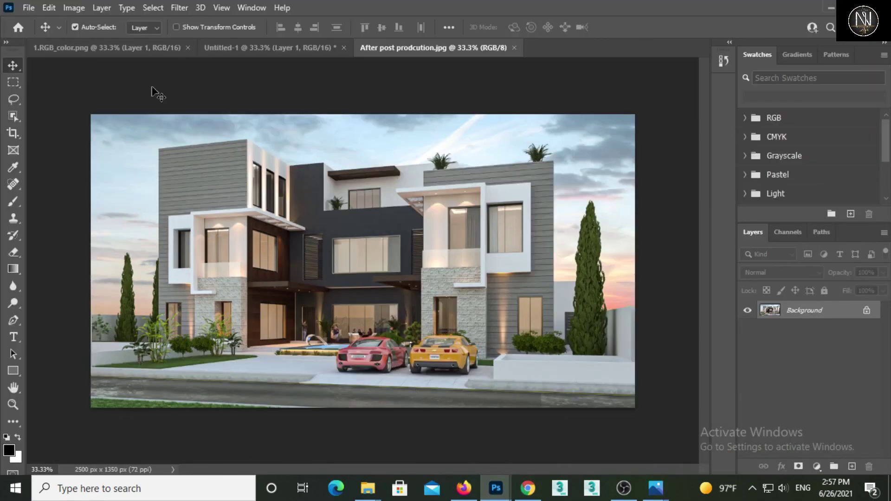
{"action": "left_click", "coordinate": [176, 10]}
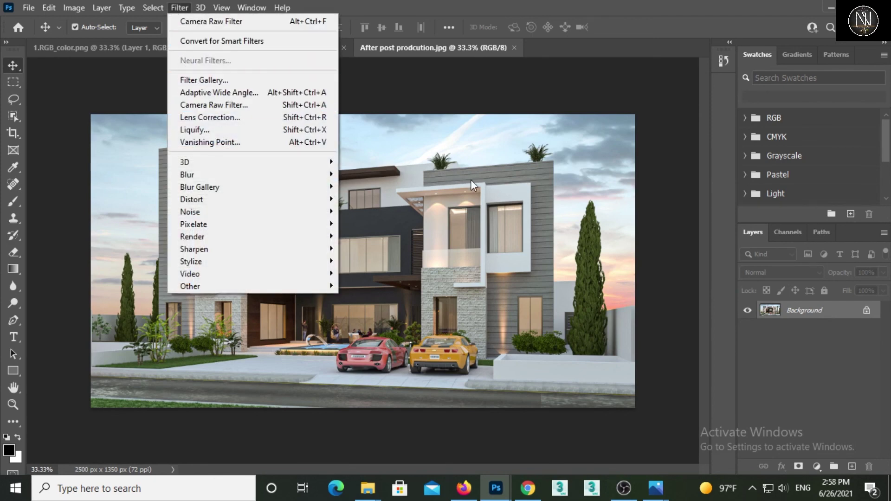
{"action": "key", "text": "Escape"}
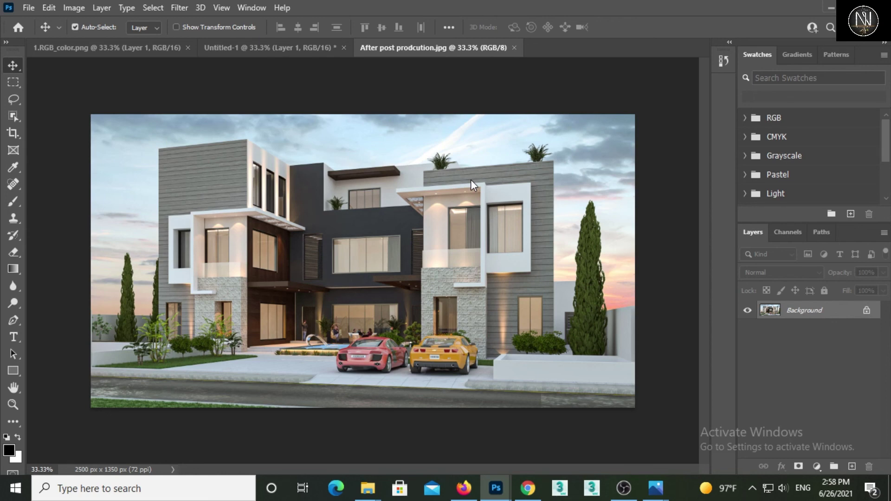